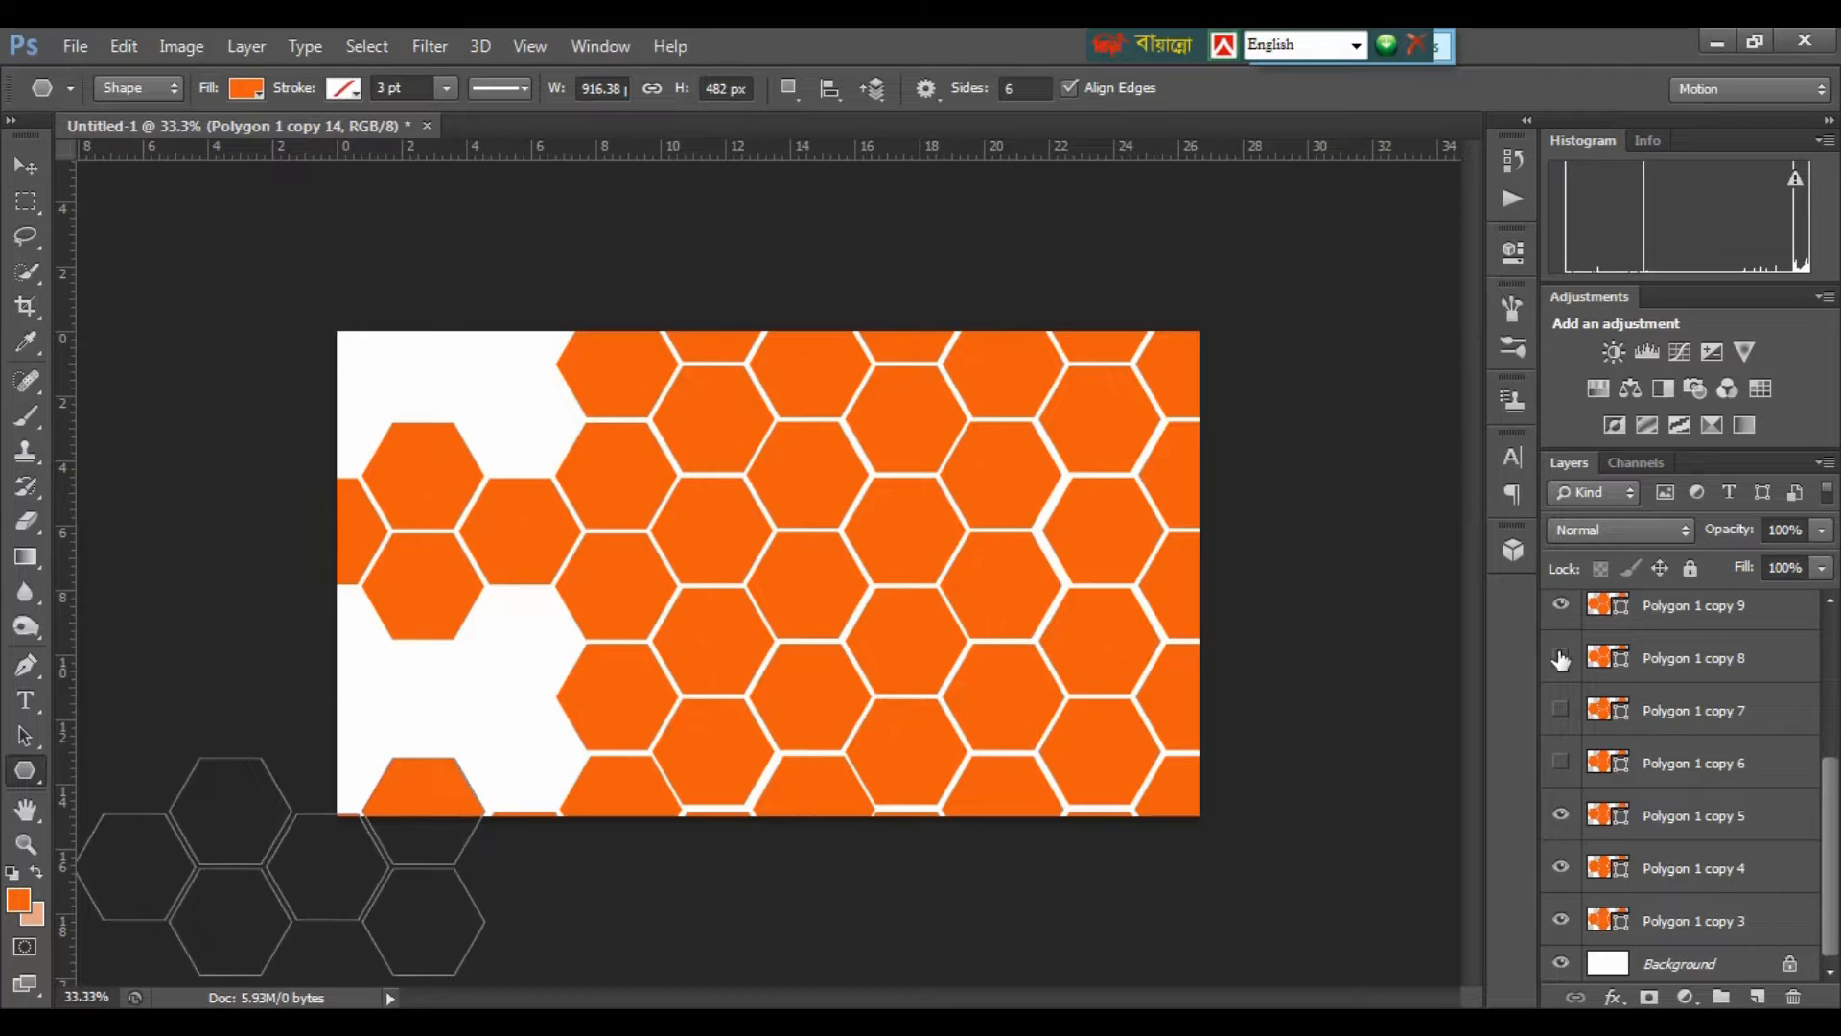
# Toggle the visibility of layers Polygon 1 copy 6 through copy 9, leaving all four shown.
pyautogui.click(1562, 607)
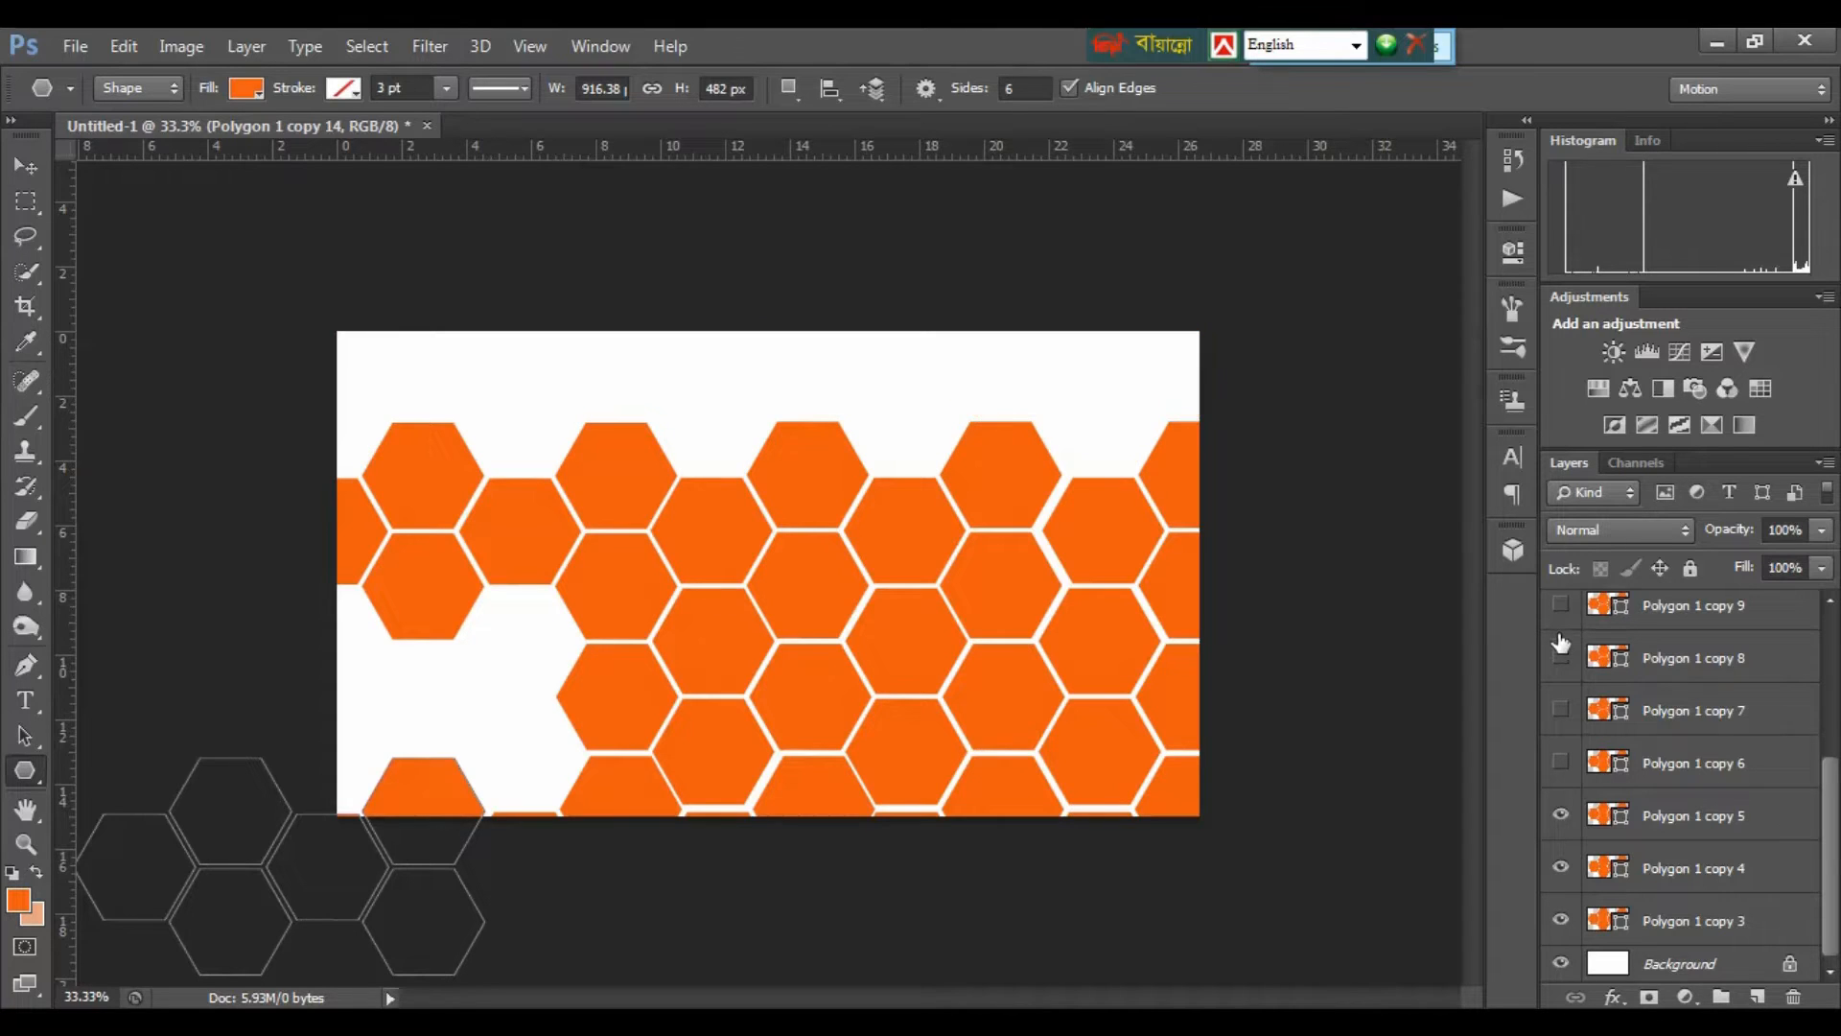
pyautogui.click(1561, 658)
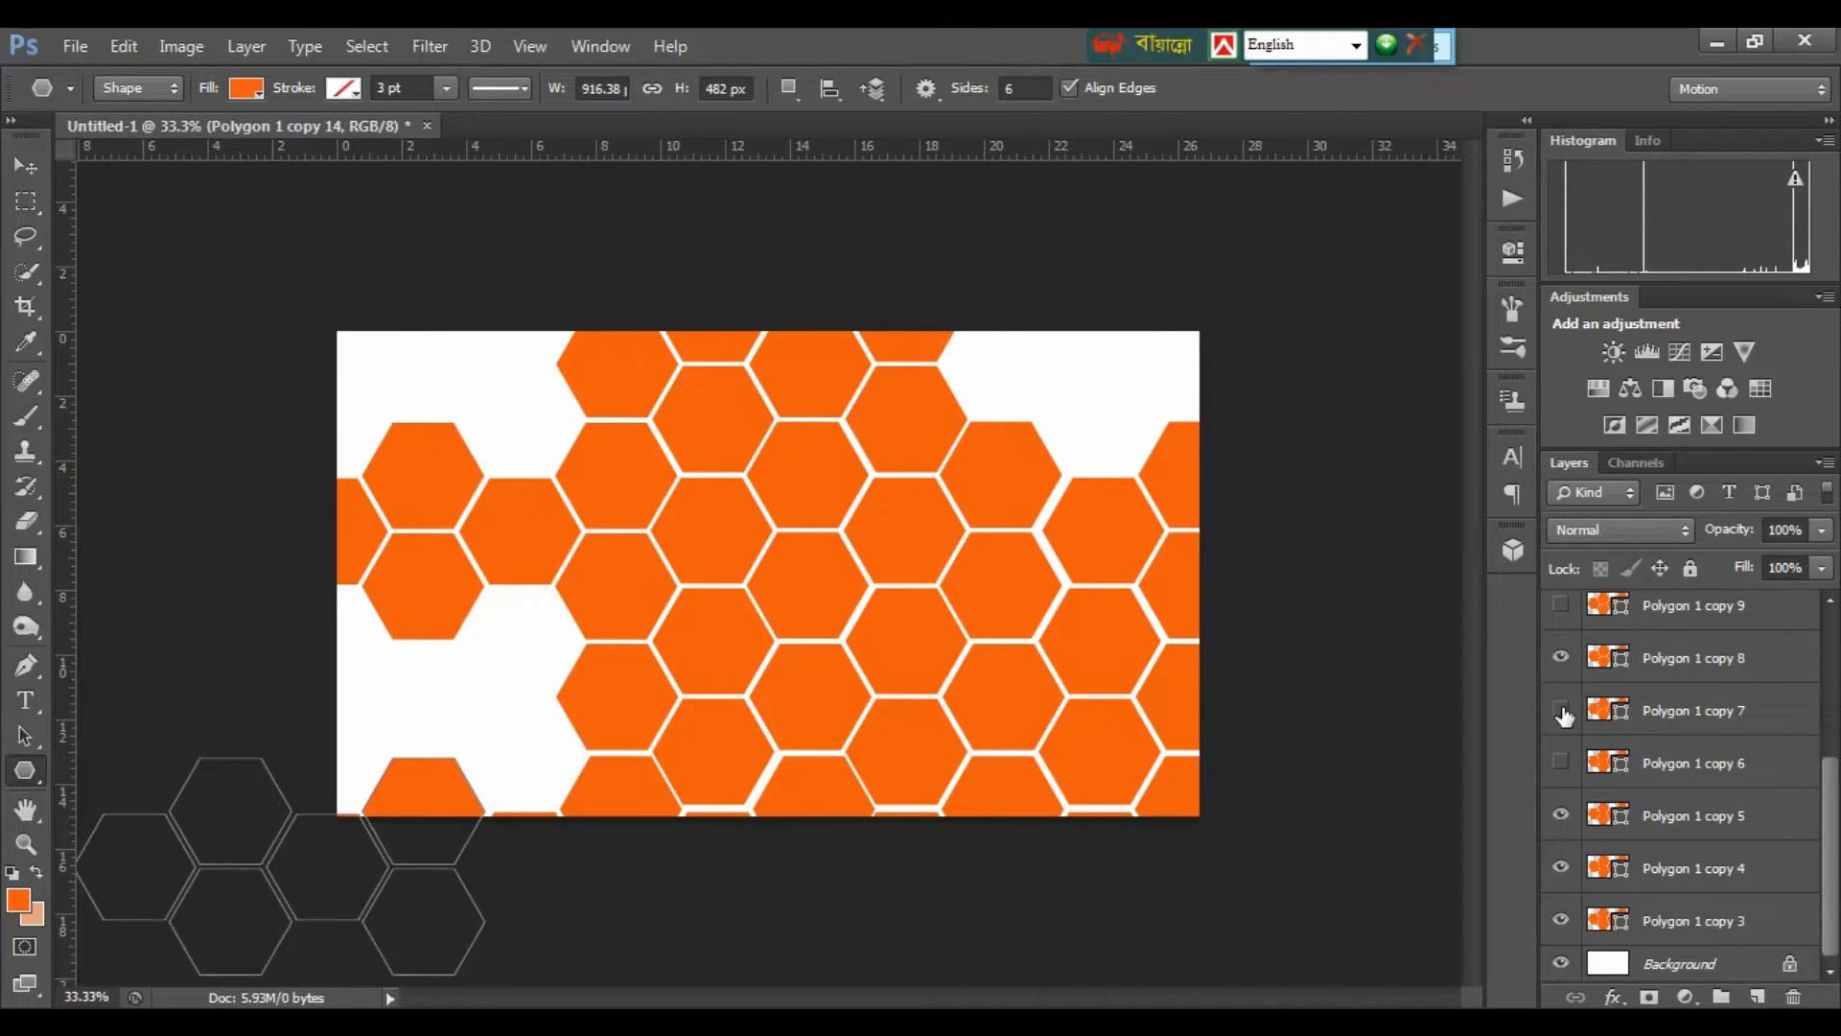
pyautogui.click(1562, 710)
pyautogui.click(1562, 763)
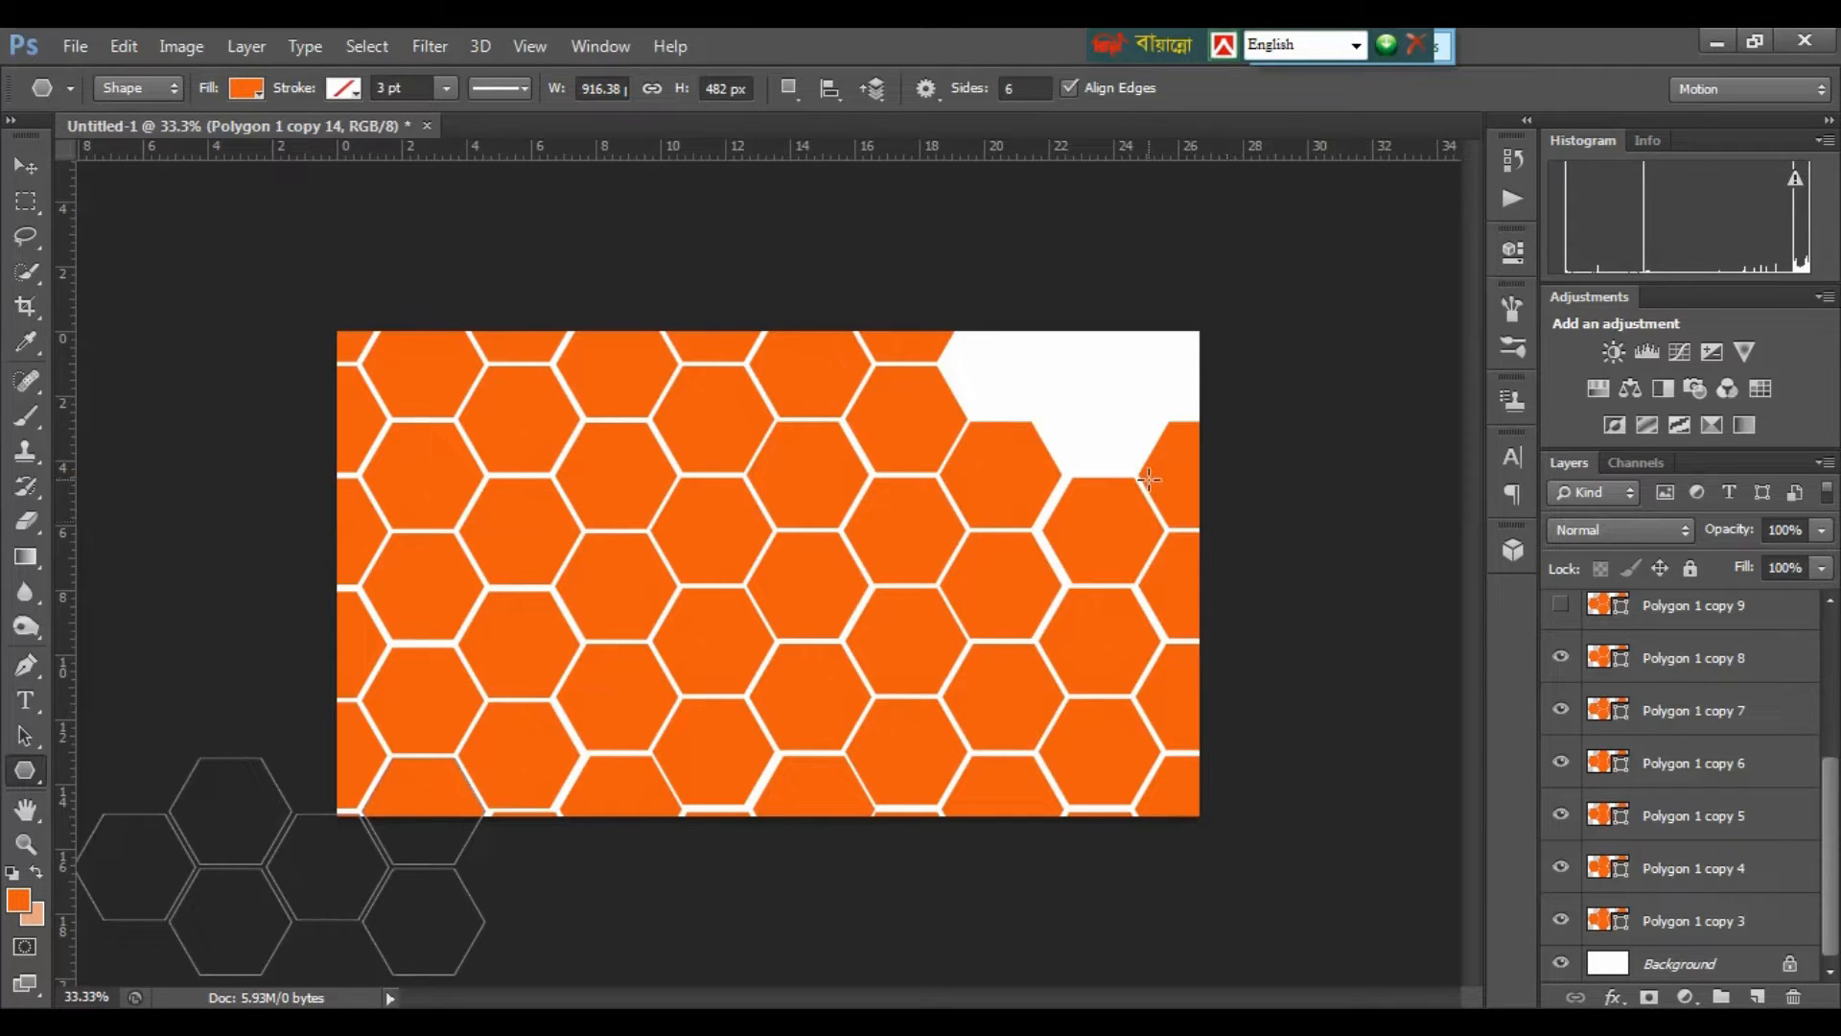
pyautogui.click(1561, 605)
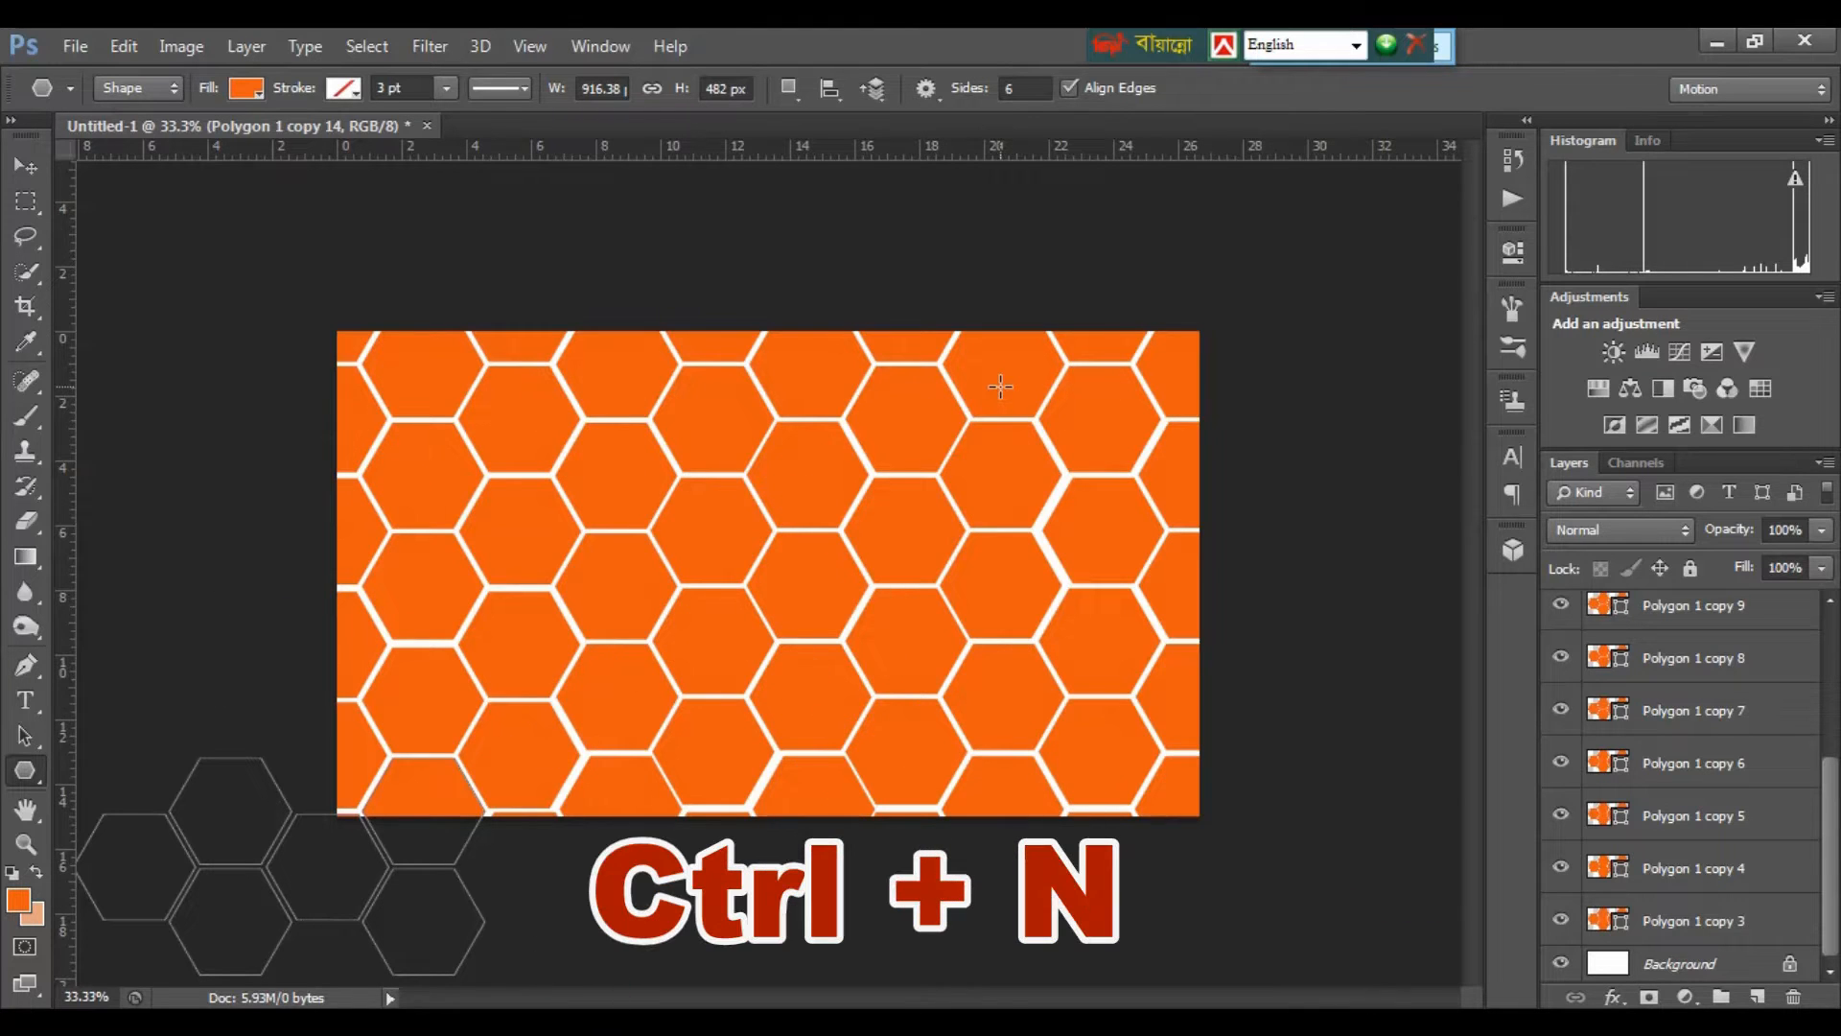
# Create a new 1920 x 1080 pixel document at 72 pixels/inch, RGB Color, 8 bit, with a white background.
pyautogui.hotkey('ctrl', 'n')
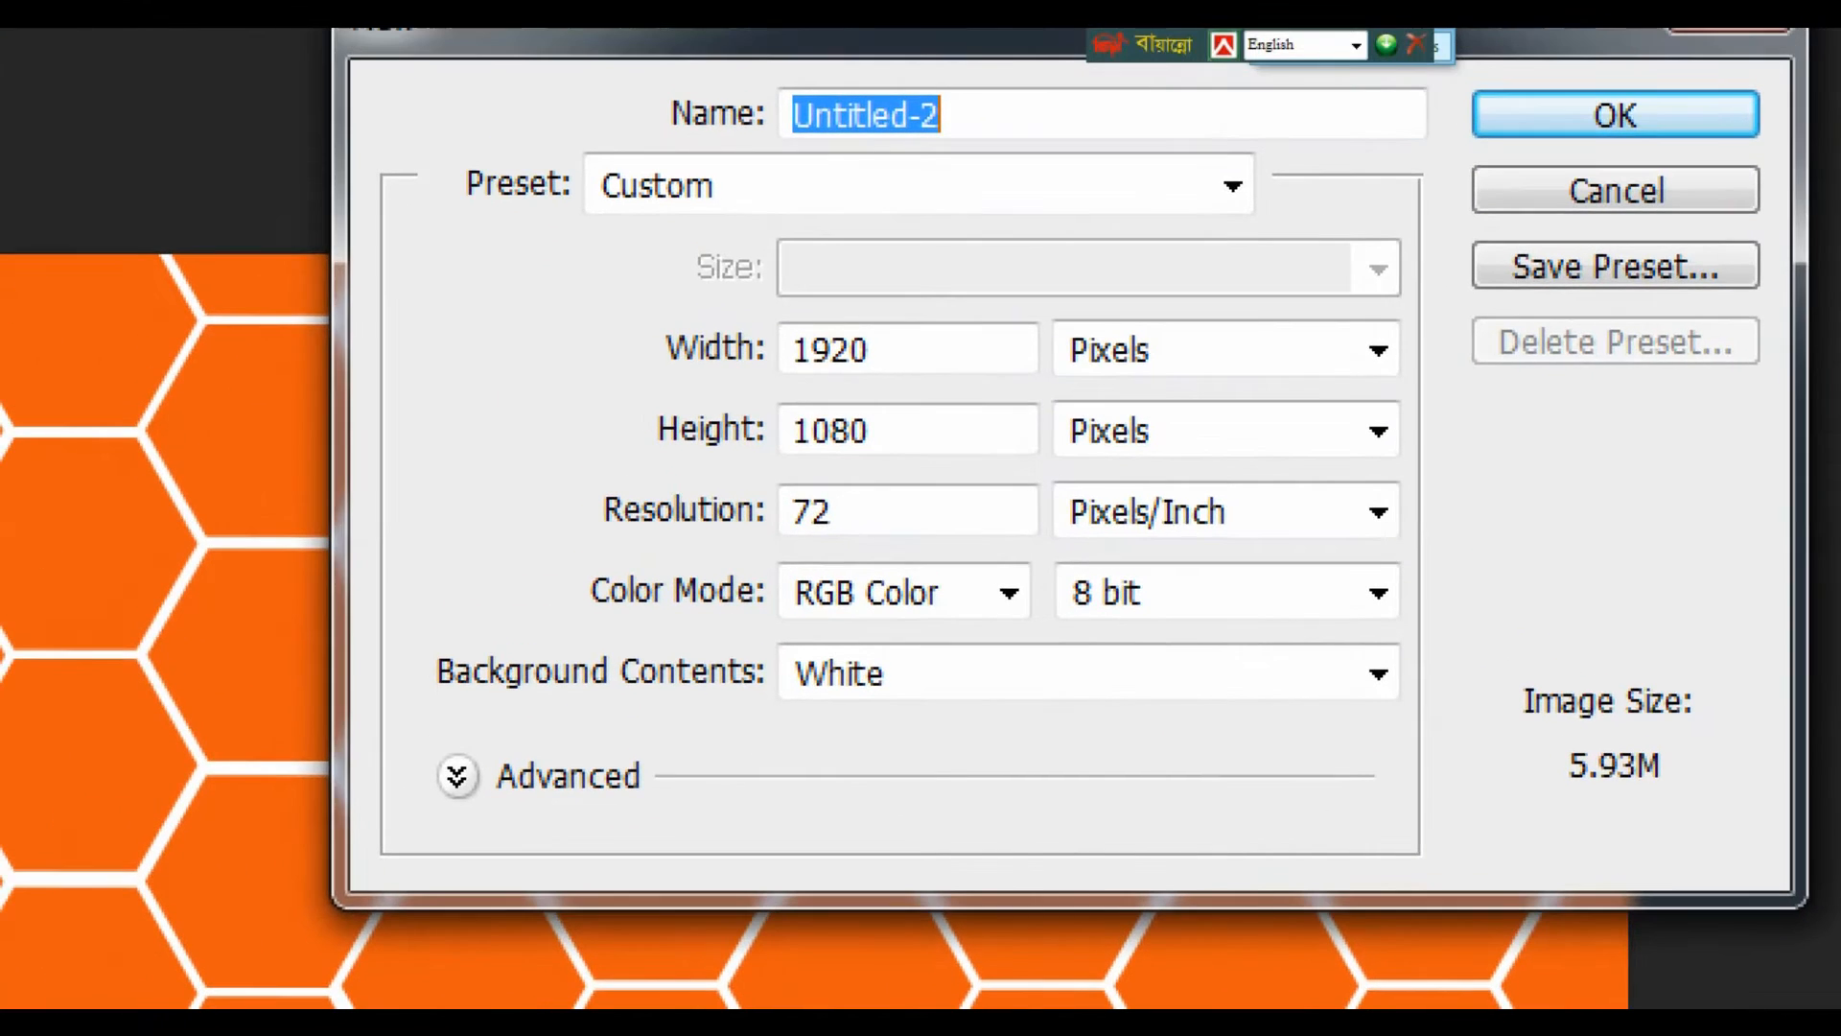
pyautogui.moveTo(769, 332); pyautogui.dragTo(989, 610)
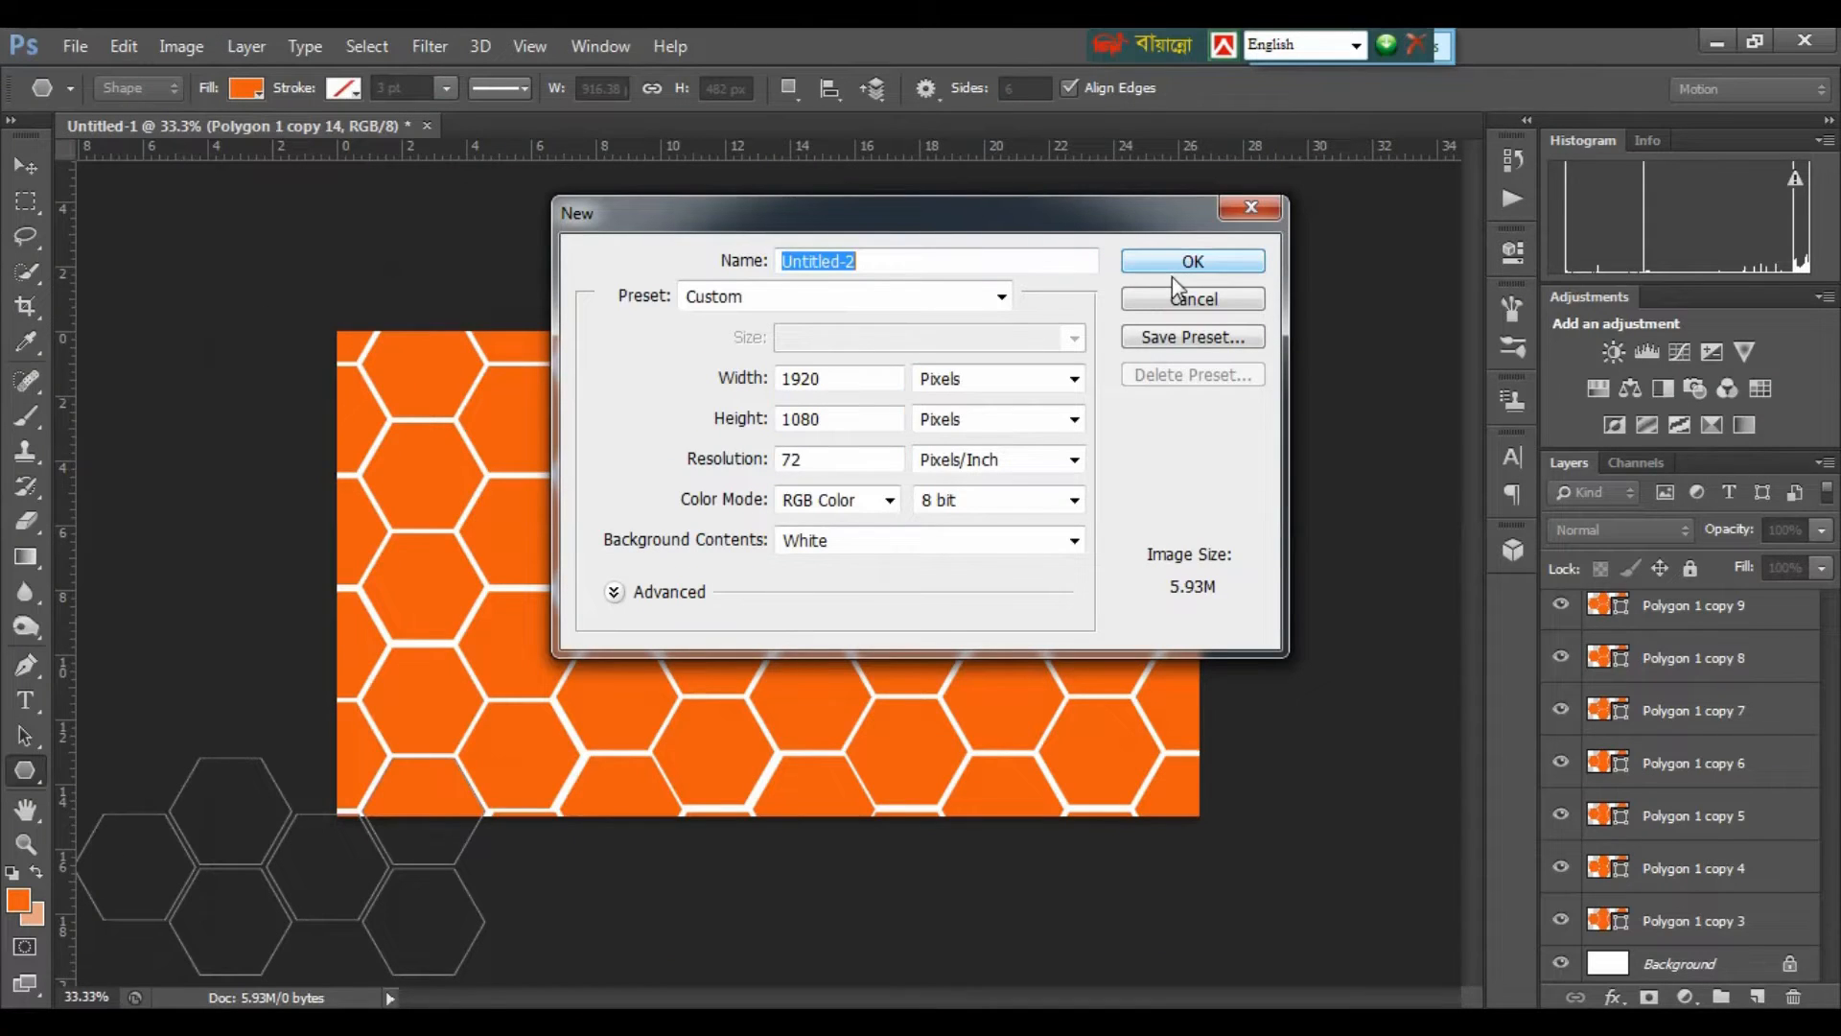
pyautogui.click(1199, 269)
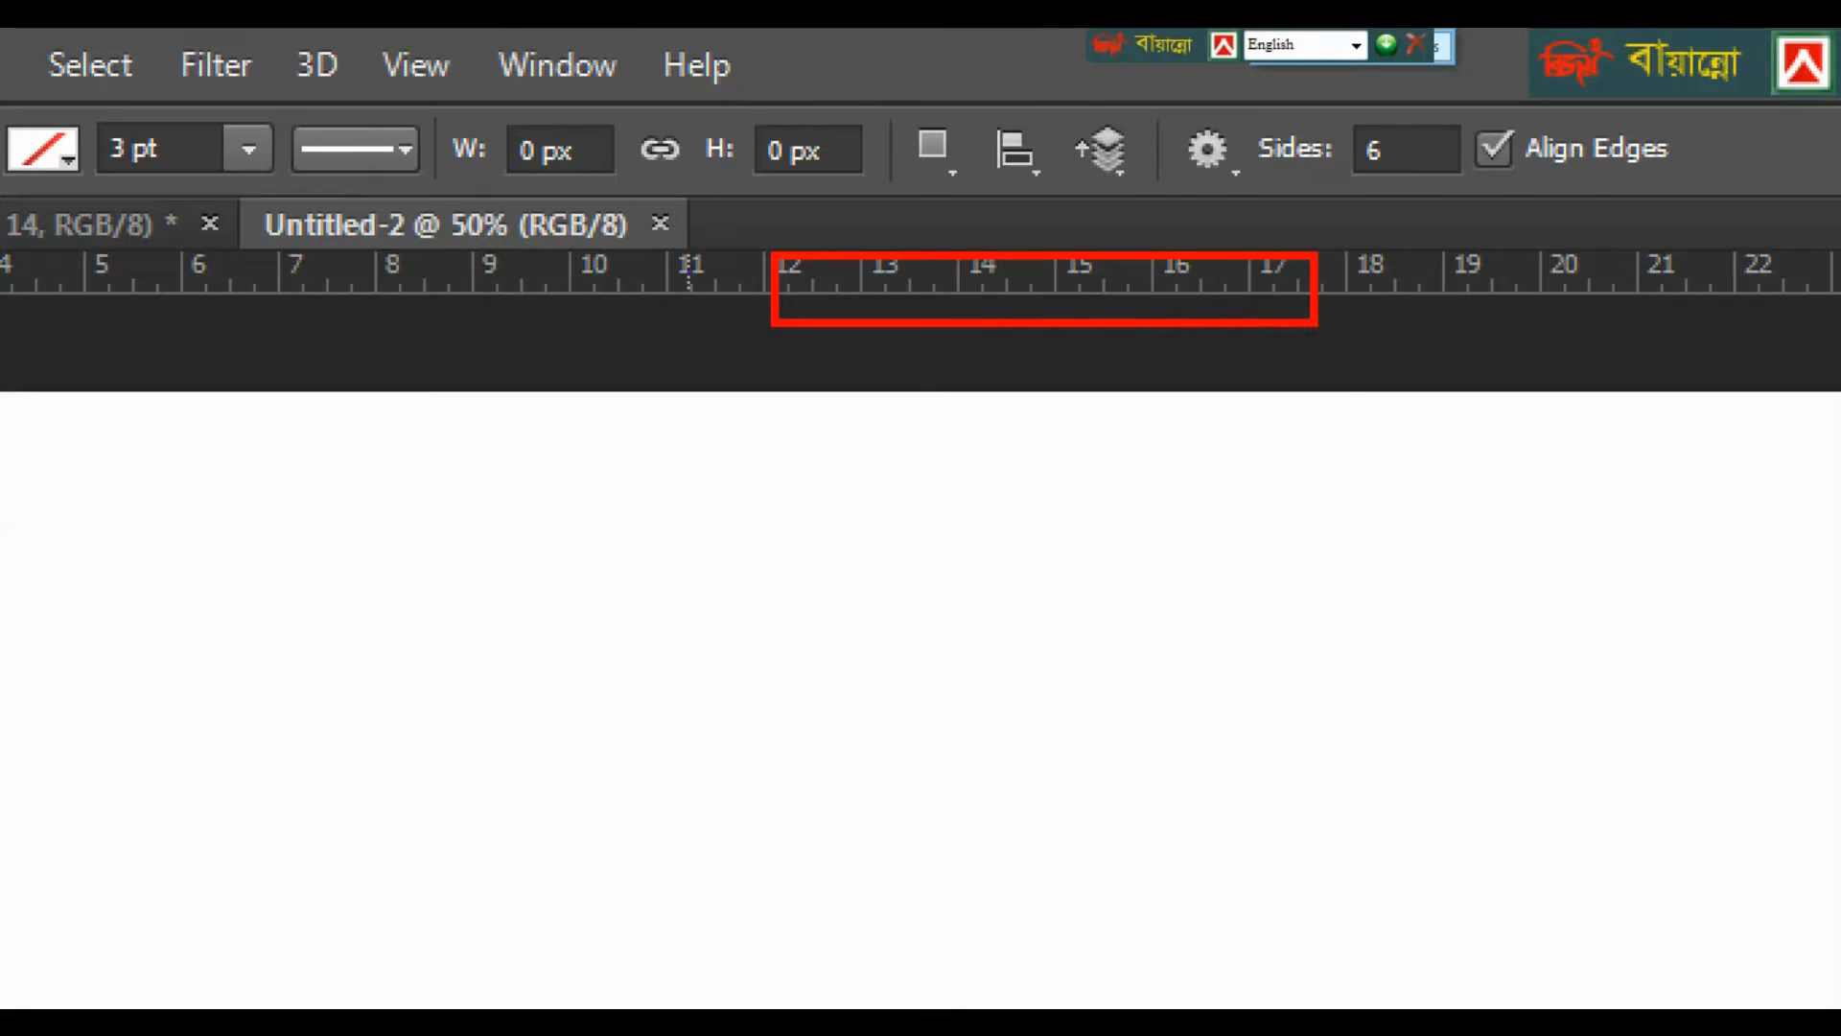
# Show the rulers and place a horizontal guide across the middle of the canvas.
pyautogui.hotkey('ctrl', 'r')
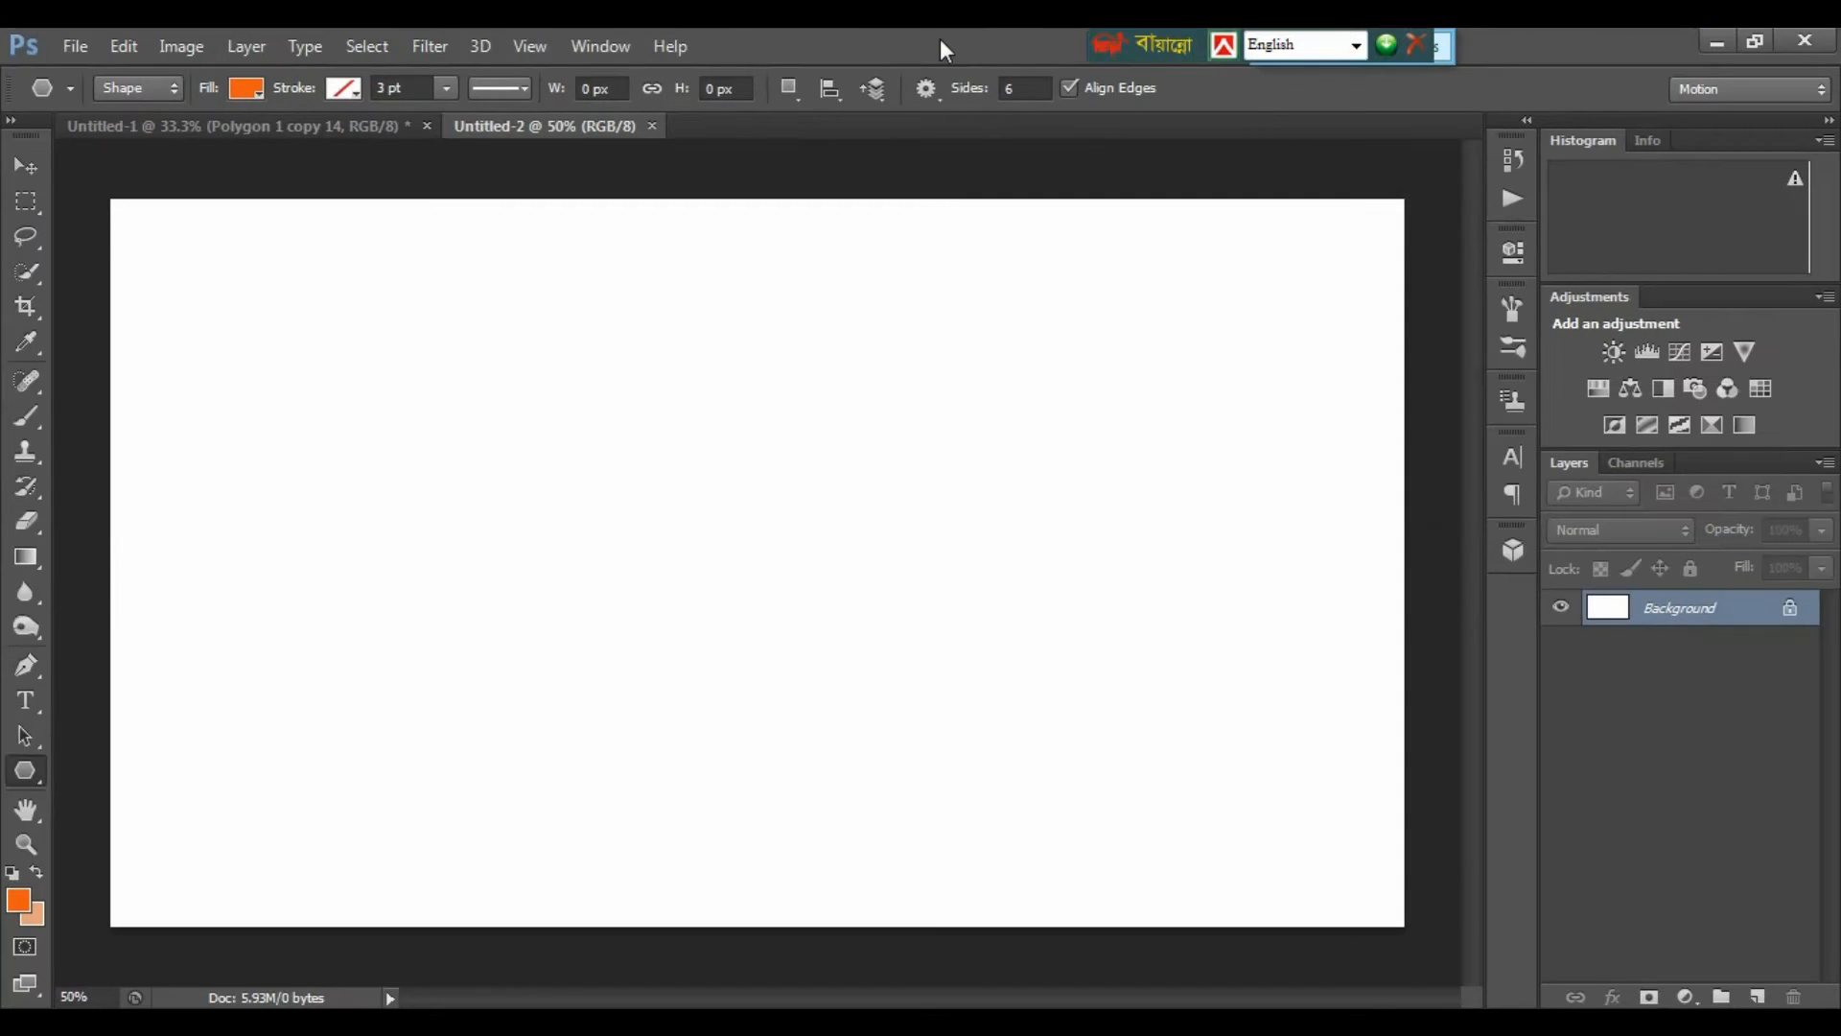
pyautogui.hotkey('ctrl', 'r')
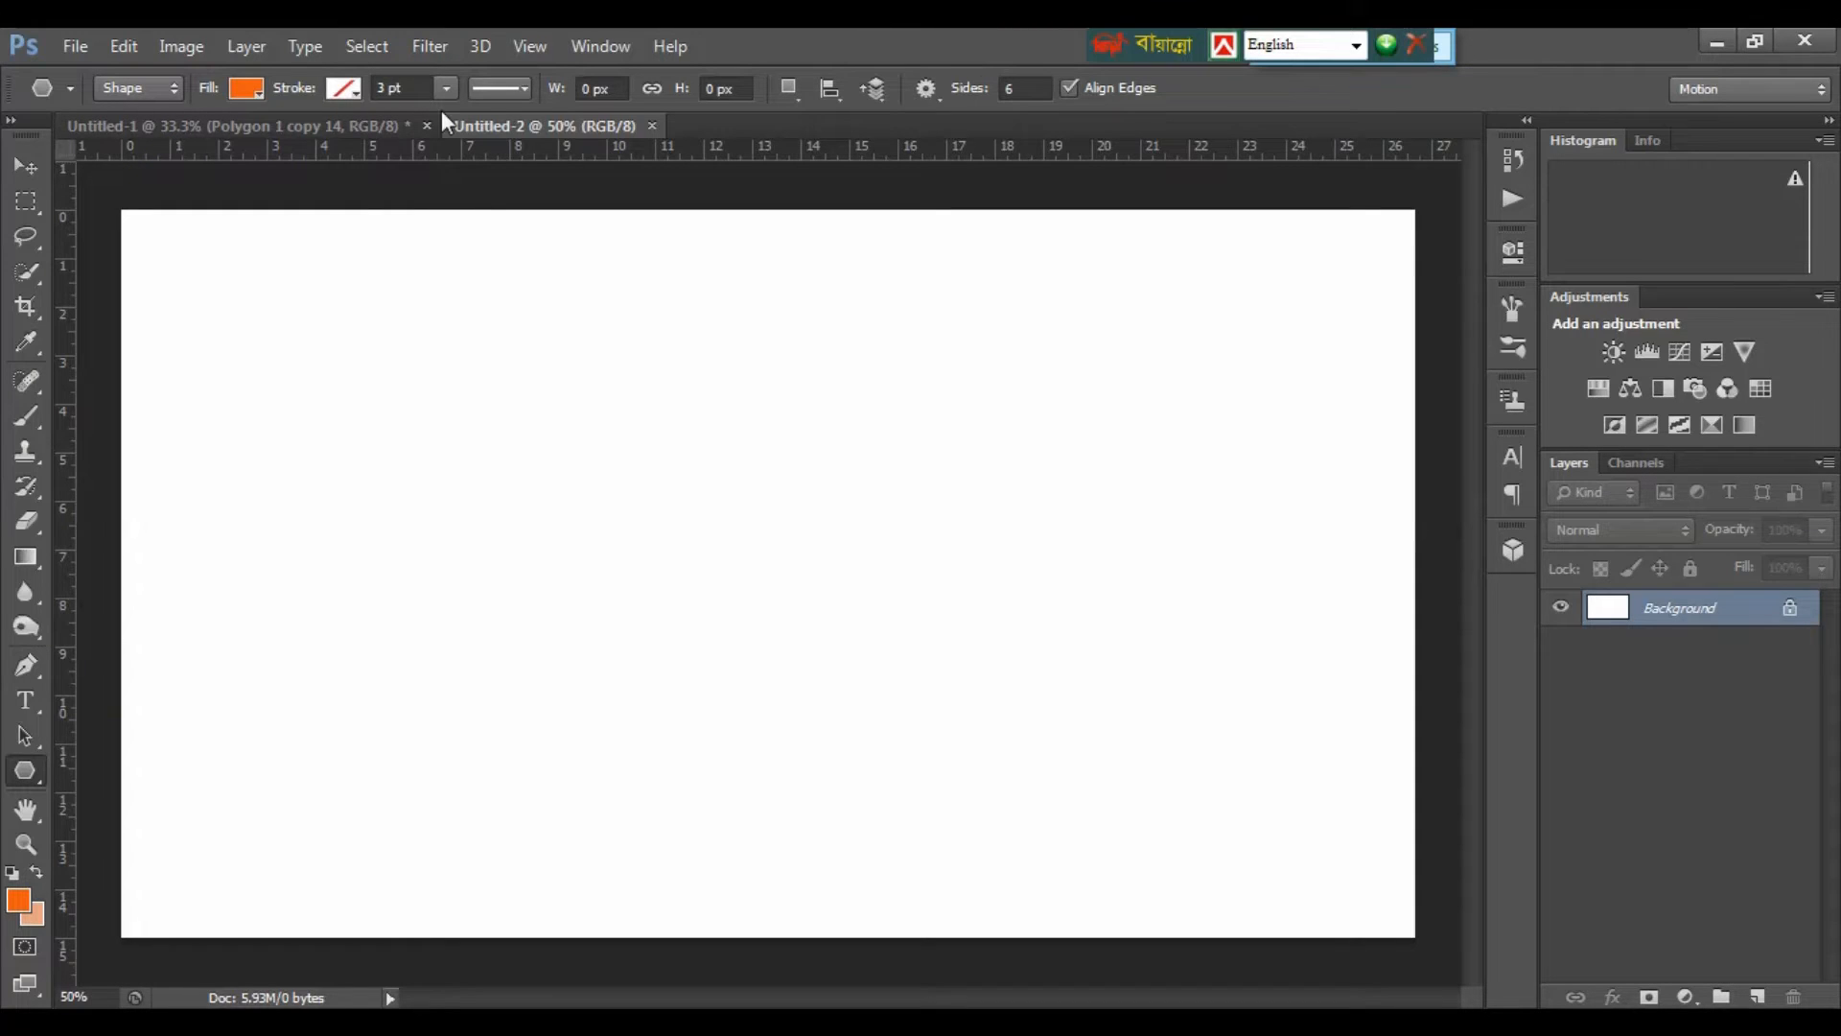
pyautogui.moveTo(529, 159); pyautogui.dragTo(566, 573)
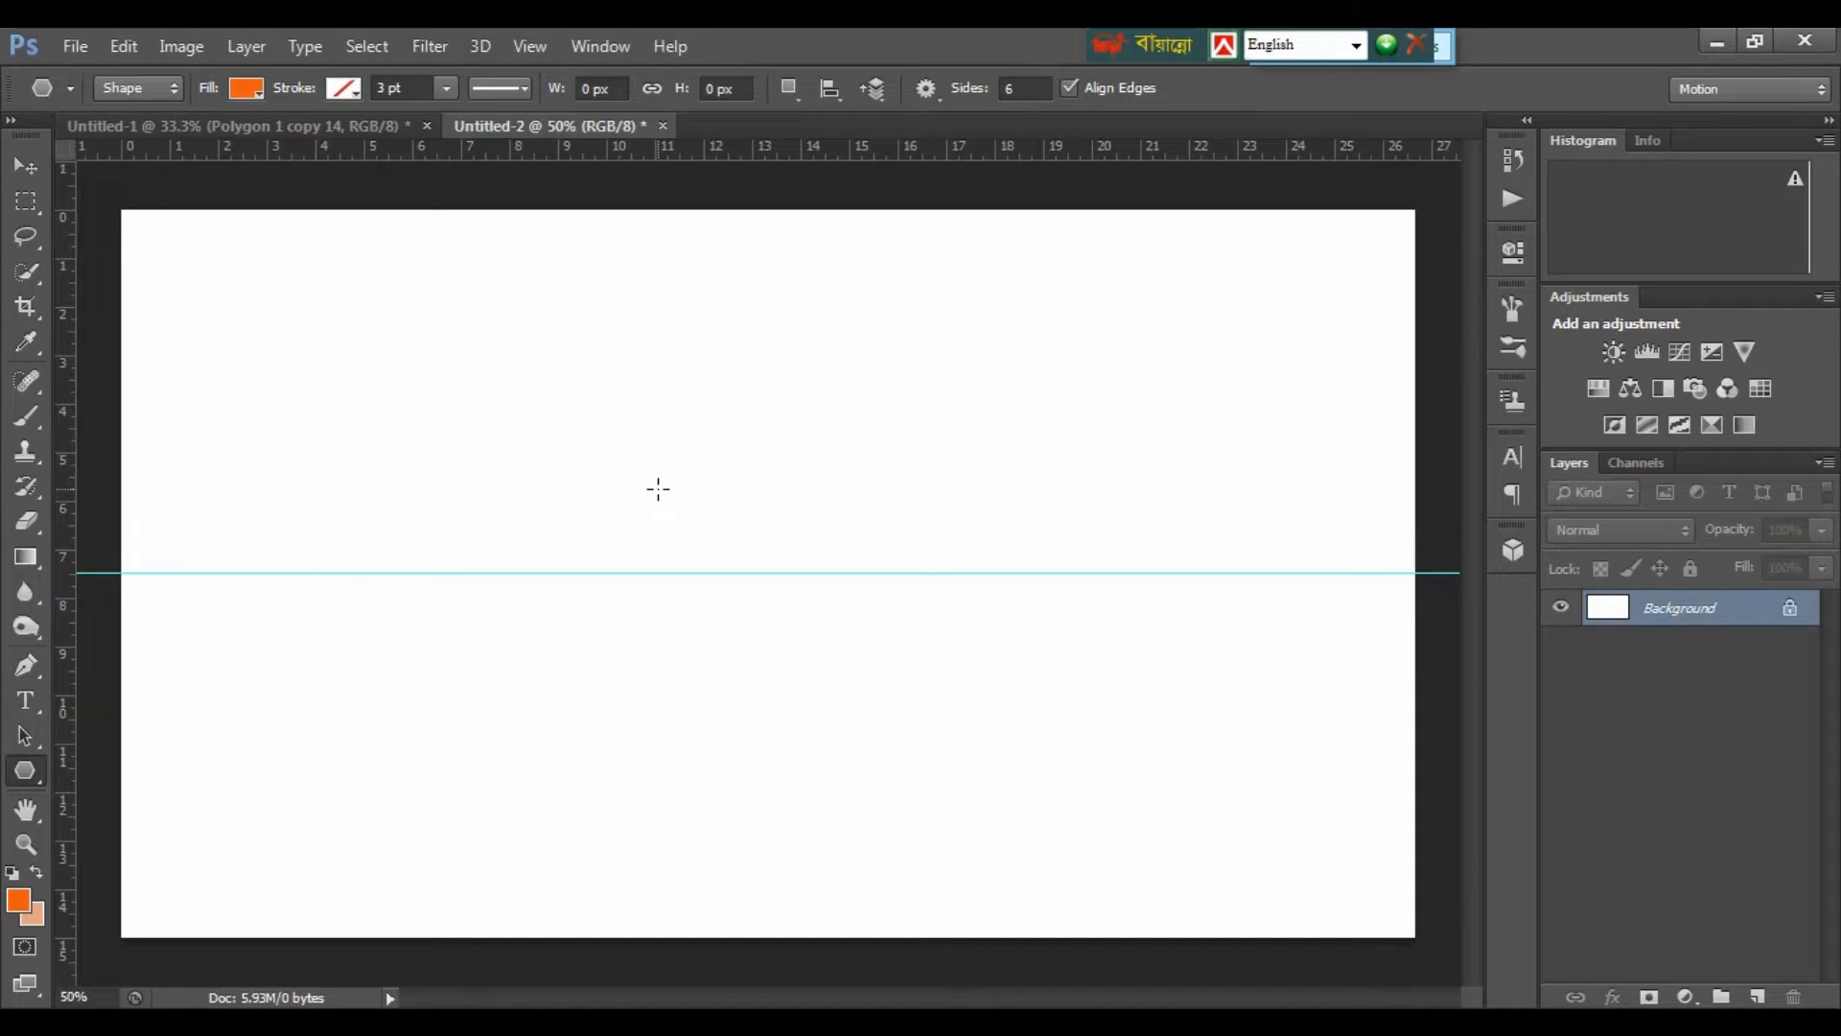
# Draw an orange six-sided polygon about 180 px wide and 158 px high, its flat bottom resting on the horizontal guide.
pyautogui.moveTo(643, 520); pyautogui.dragTo(704, 519)
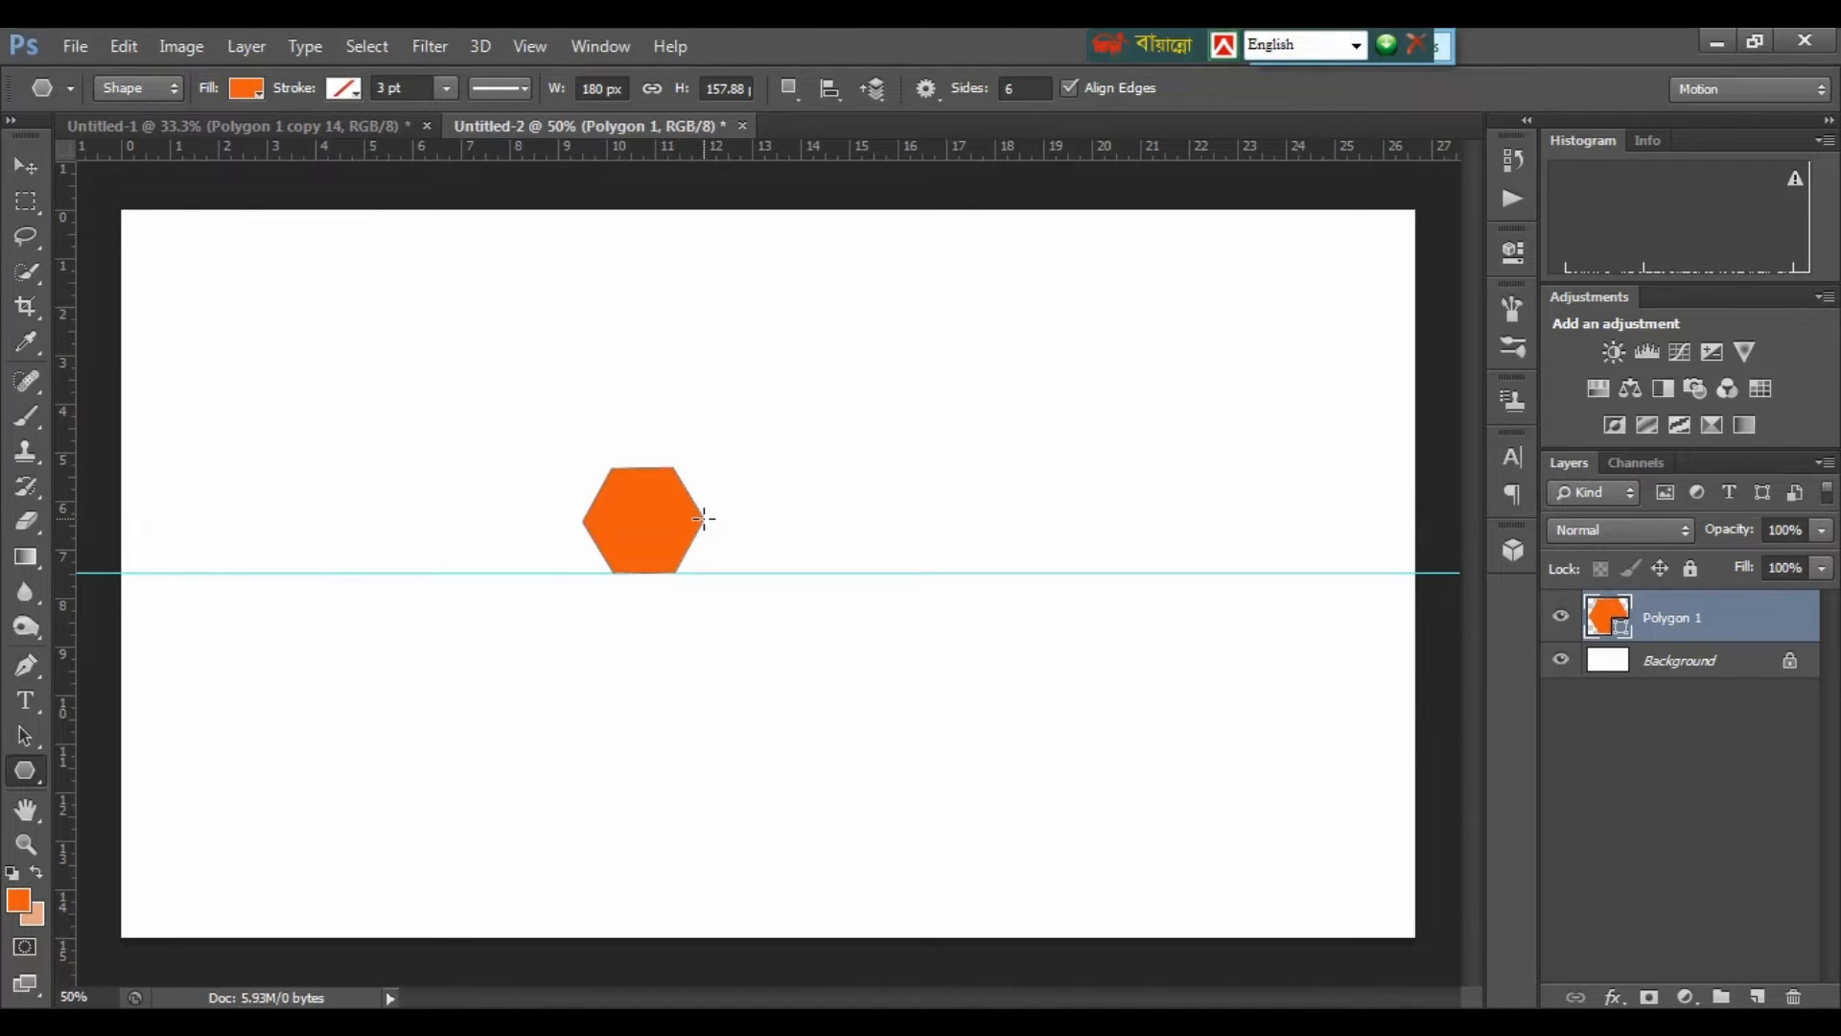
pyautogui.hotkey('ctrl', '1')
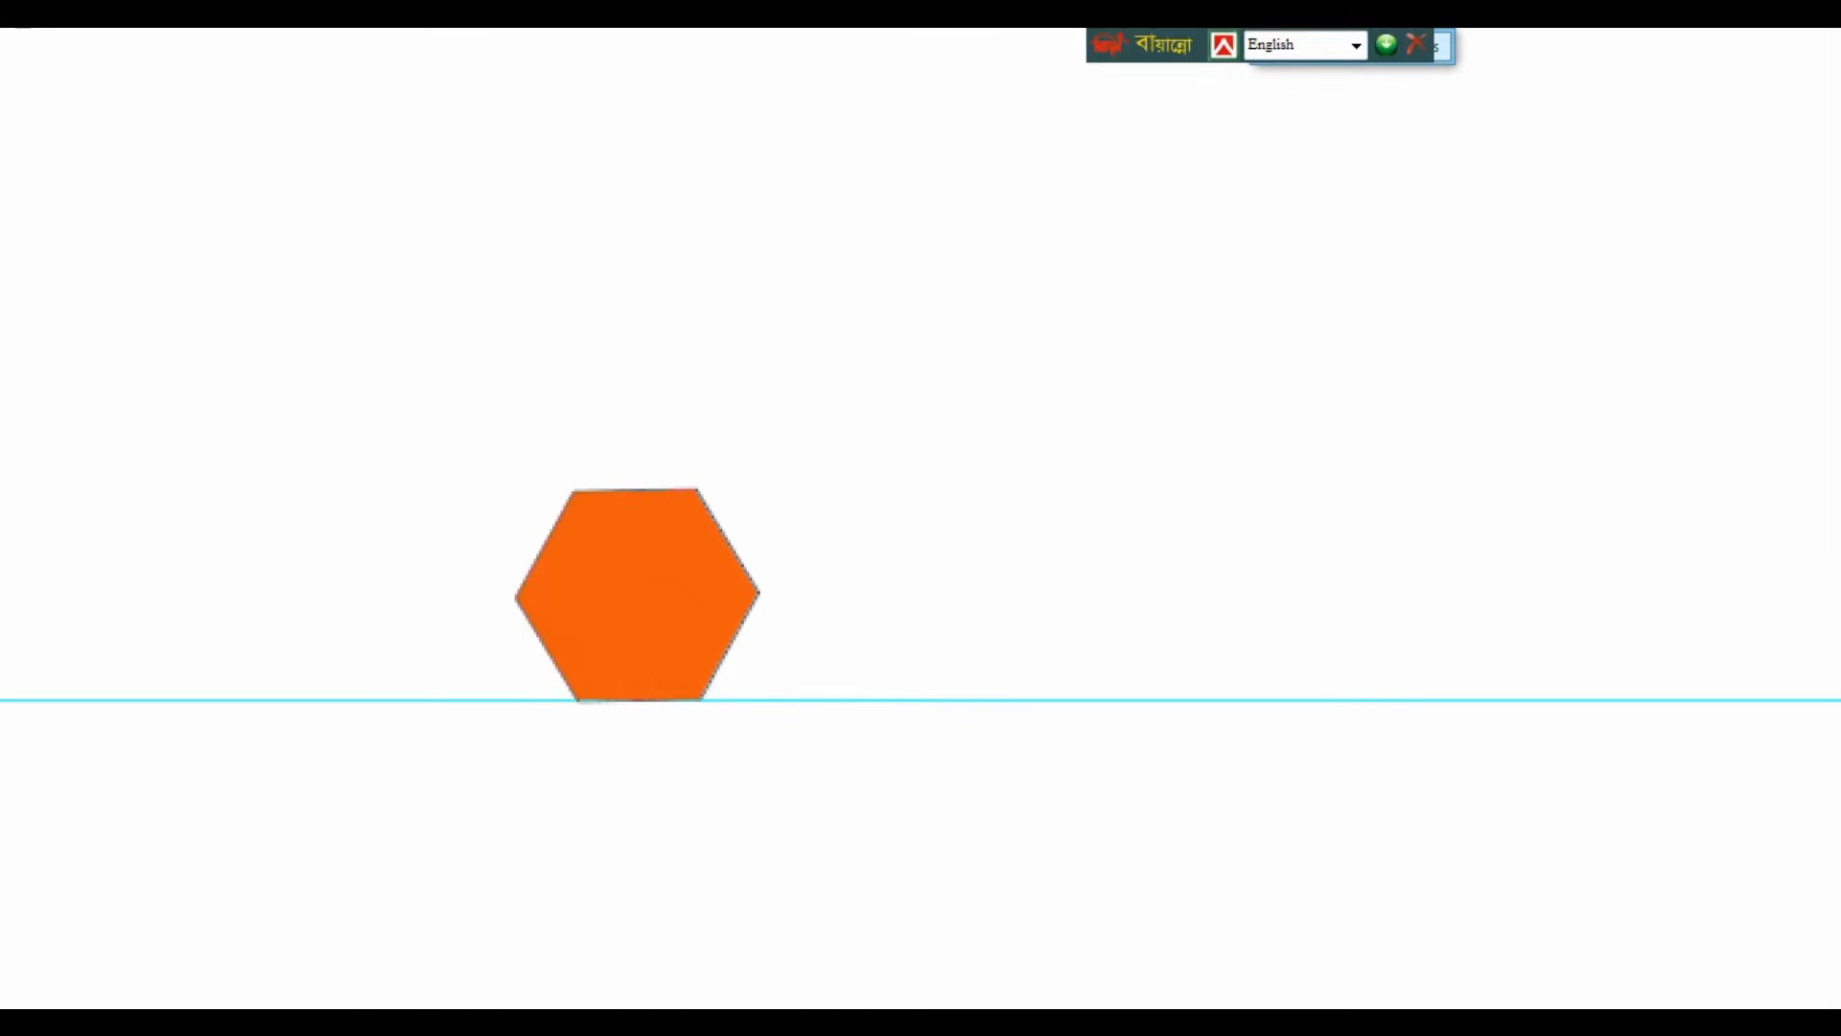
pyautogui.moveTo(652, 447); pyautogui.dragTo(652, 512)
pyautogui.moveTo(795, 526); pyautogui.dragTo(728, 547)
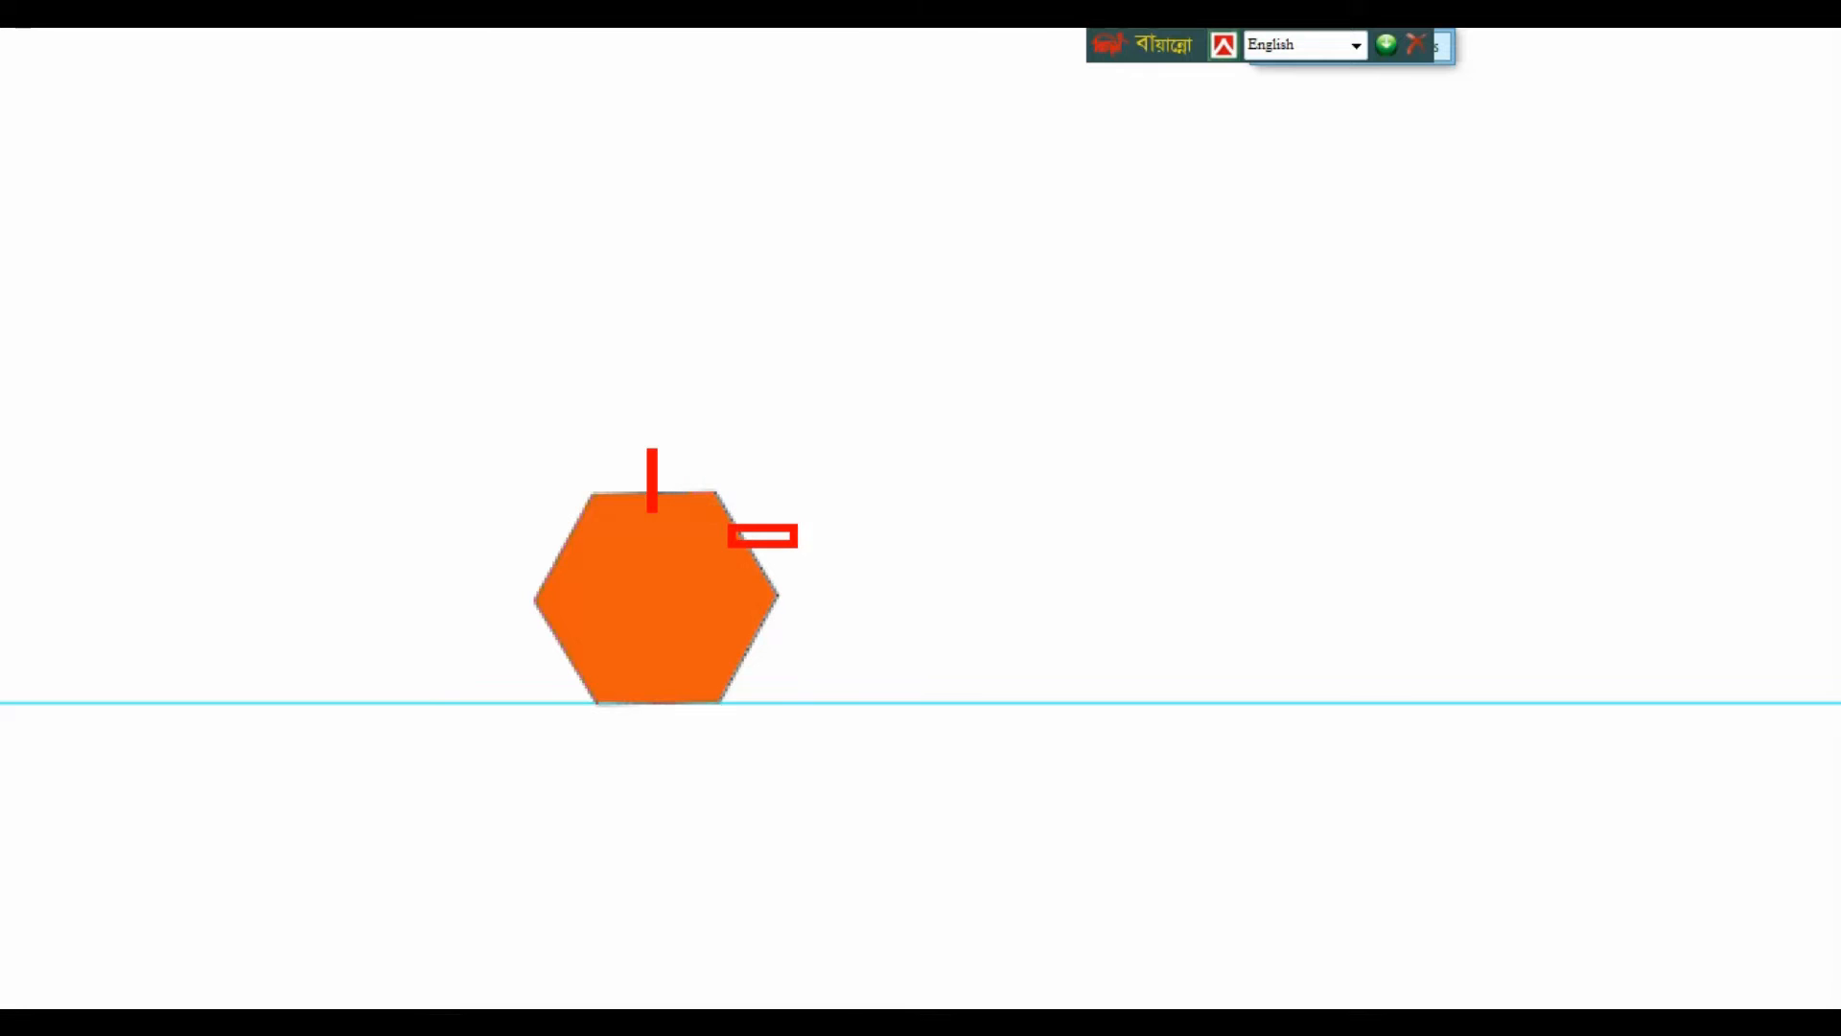
pyautogui.moveTo(770, 650); pyautogui.dragTo(639, 700)
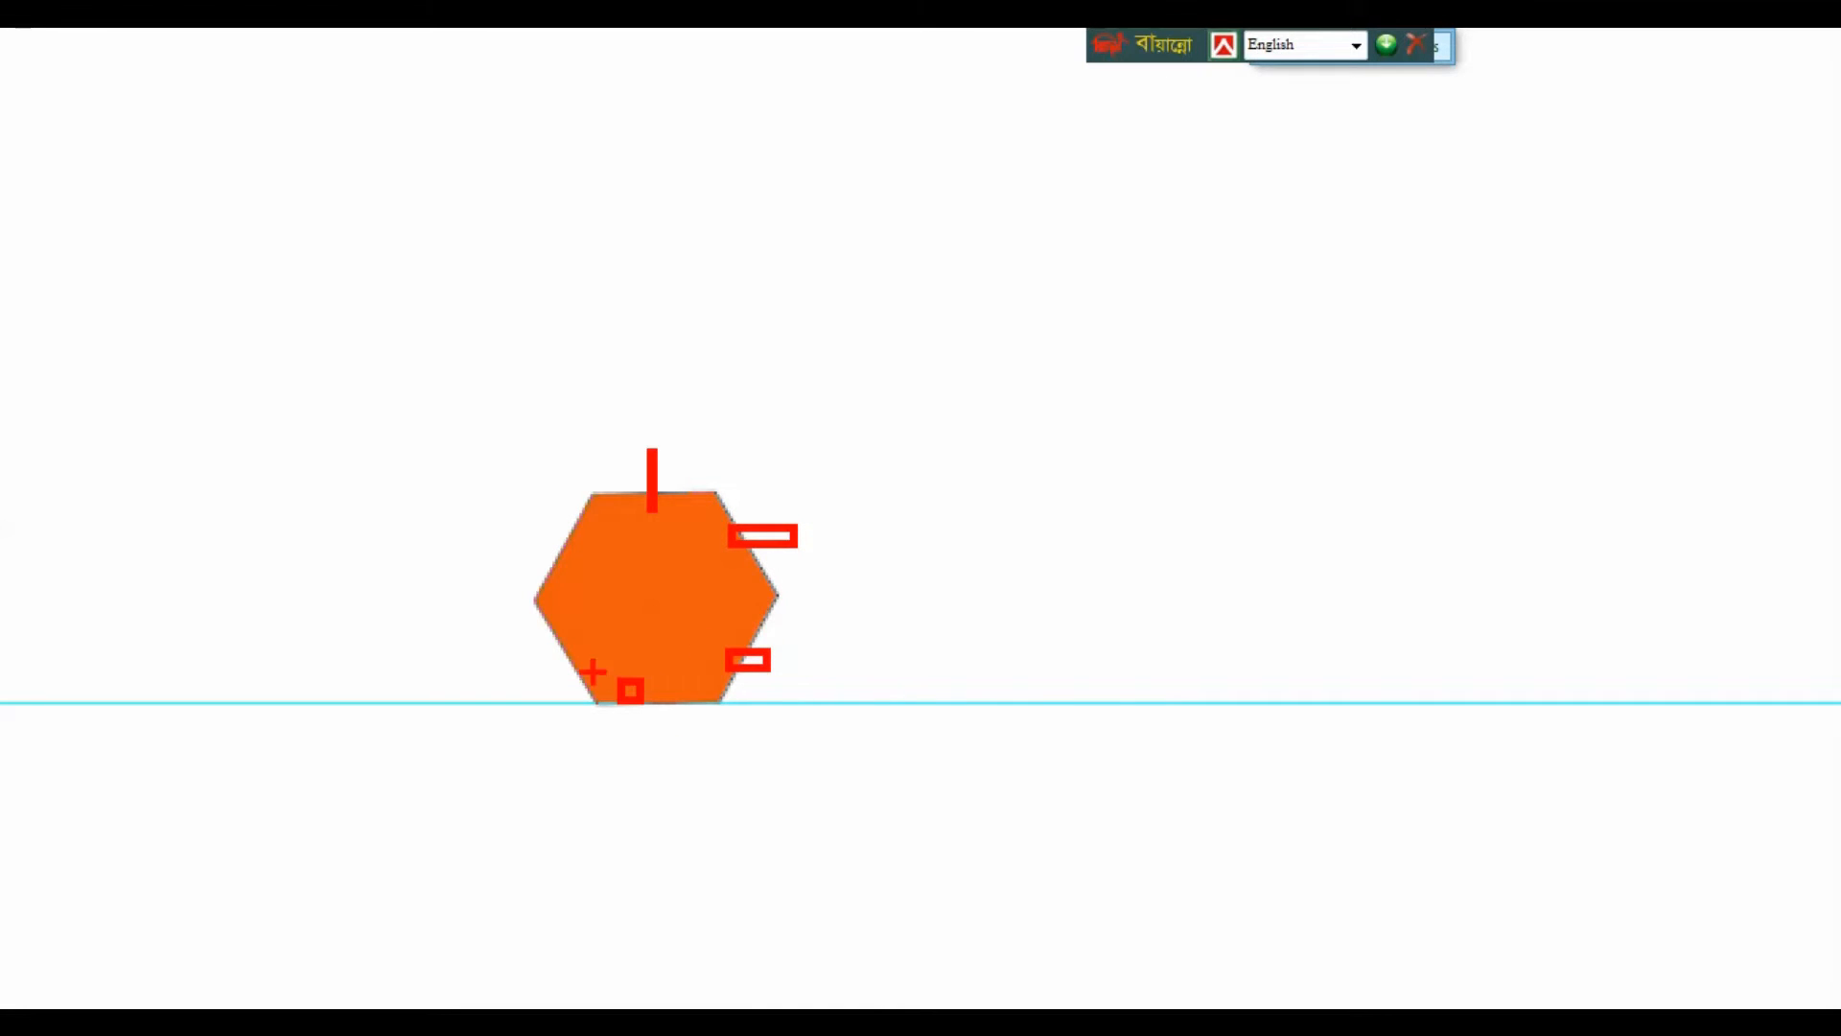
pyautogui.moveTo(545, 667); pyautogui.dragTo(586, 644)
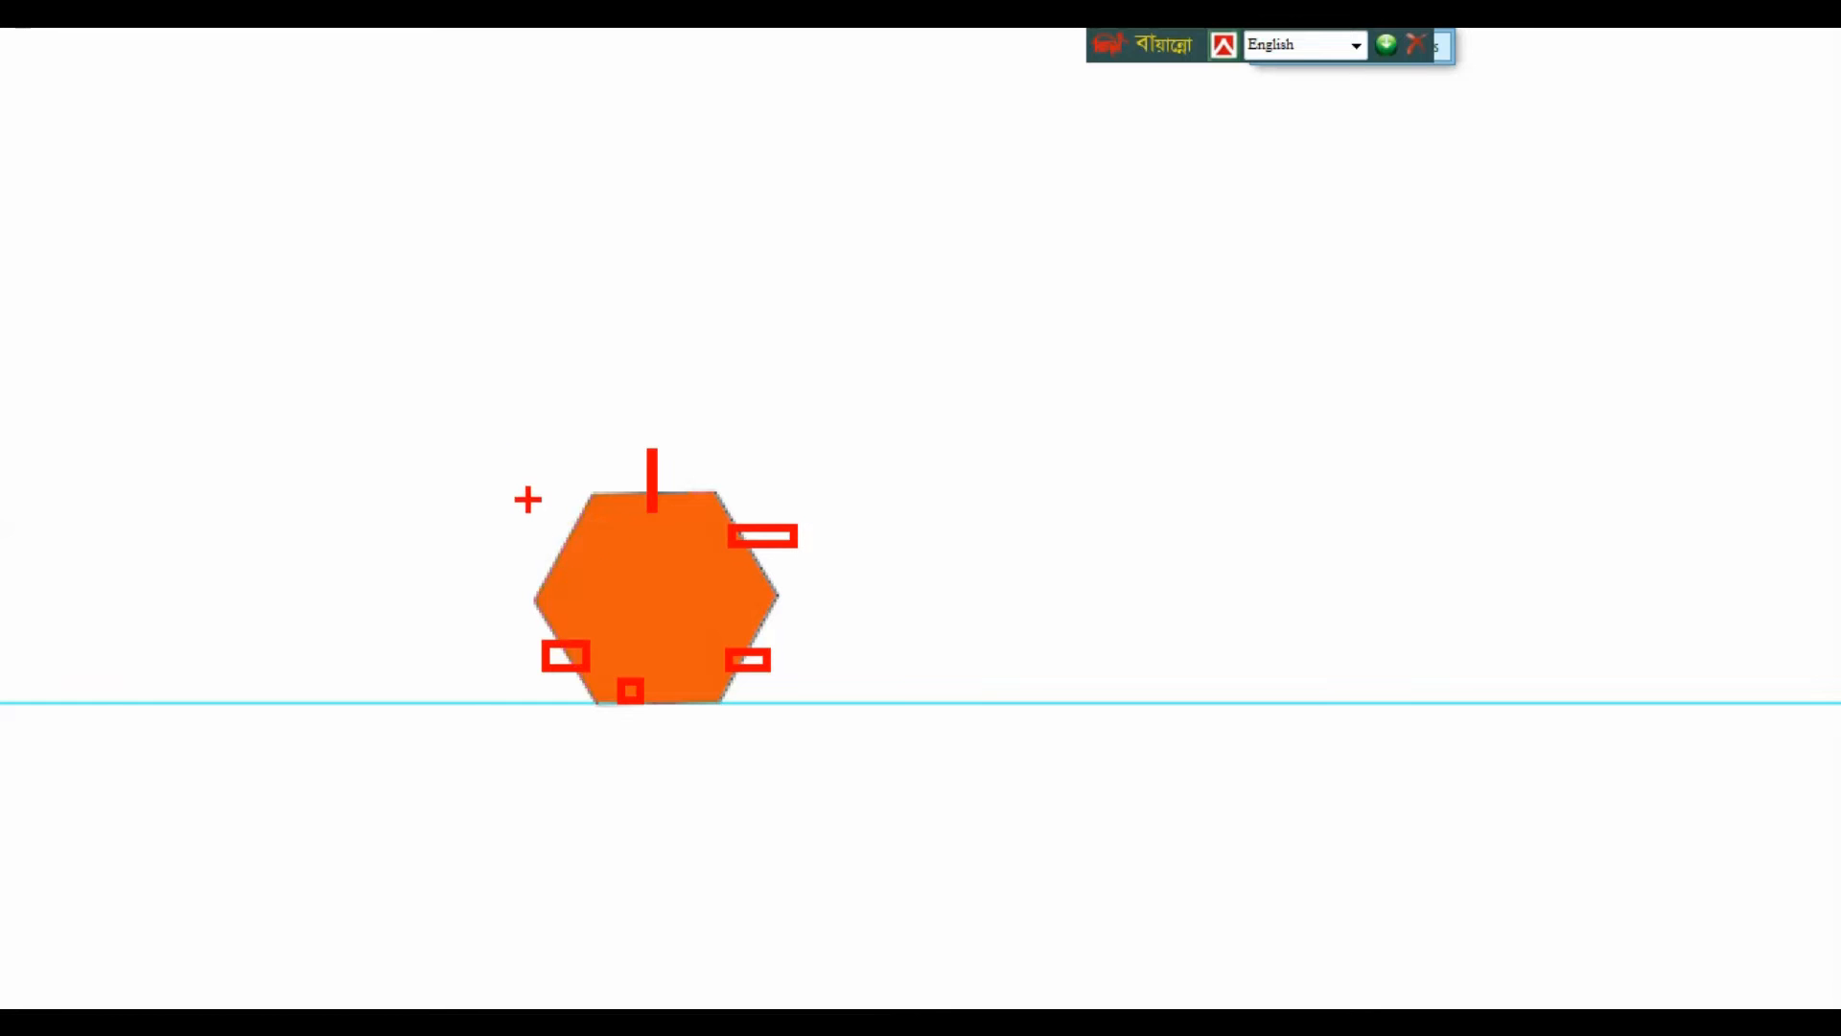
pyautogui.moveTo(550, 525); pyautogui.dragTo(593, 538)
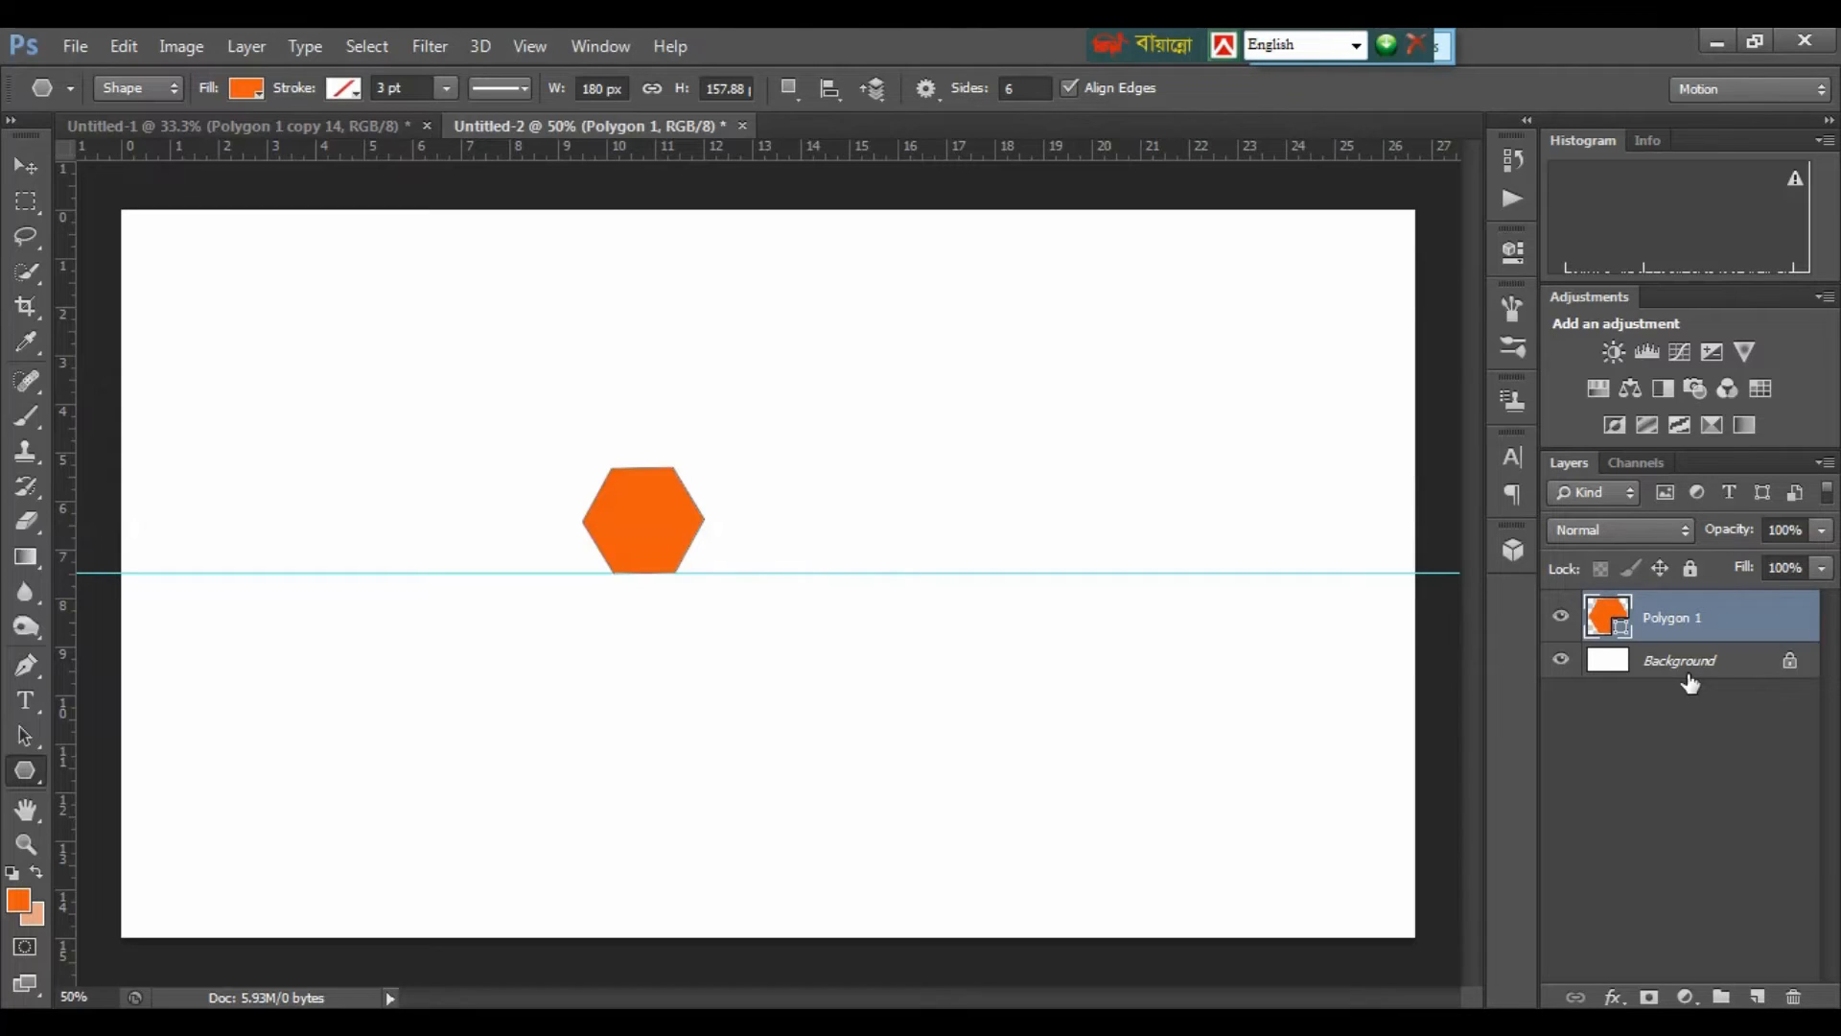
# Duplicate the hexagon layer and move the copy diagonally down to the right, leaving a narrow gap beside the original.
pyautogui.hotkey('ctrl', 'j')
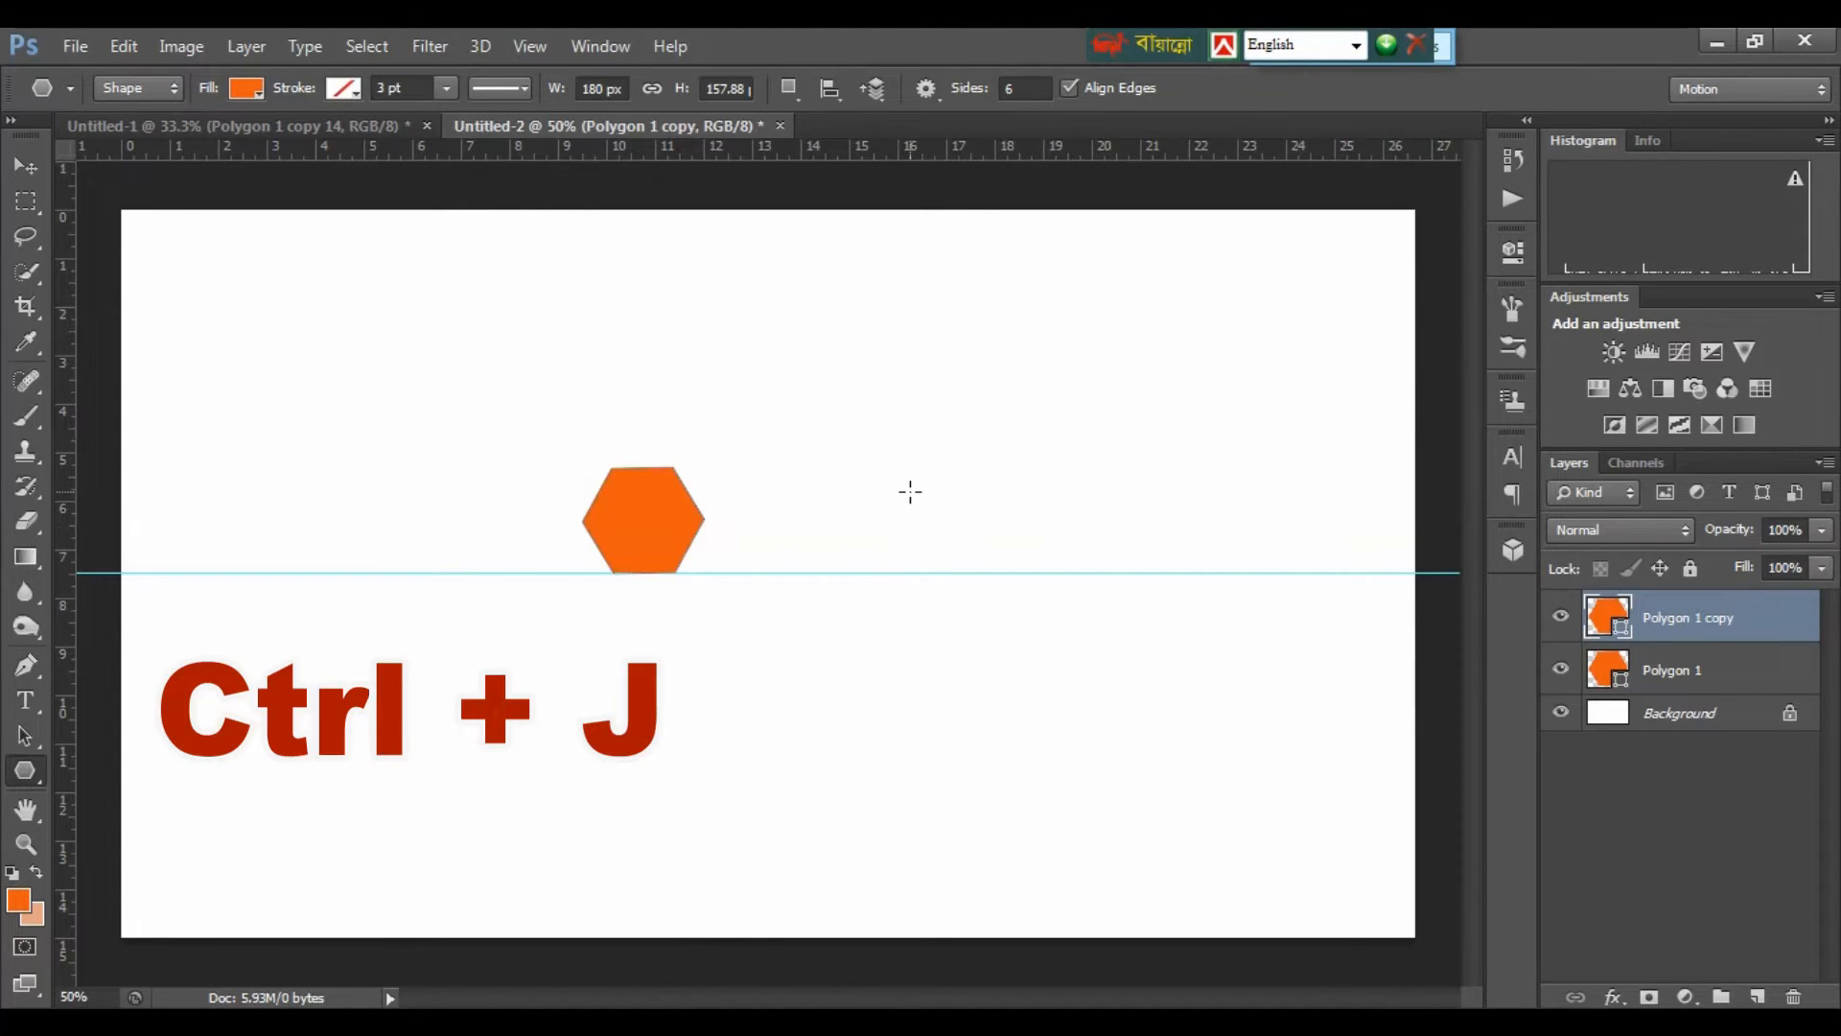
pyautogui.press('v')
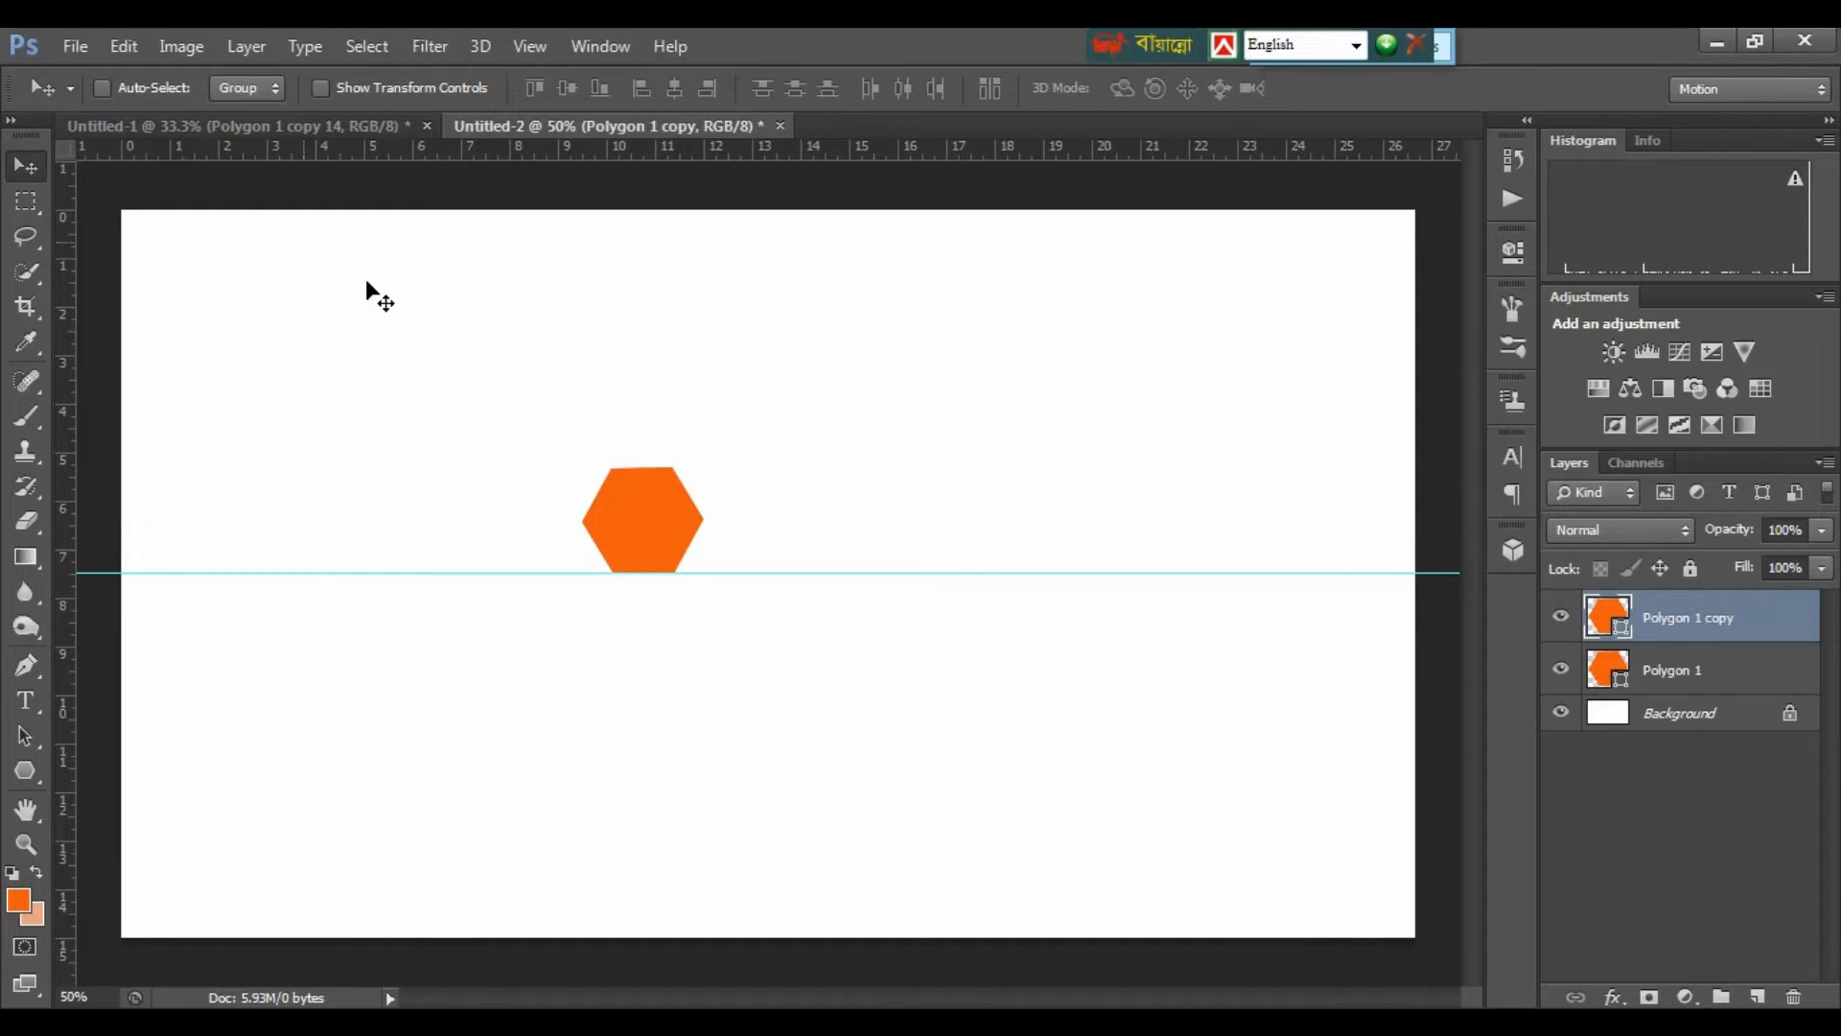
pyautogui.moveTo(666, 518); pyautogui.dragTo(768, 574)
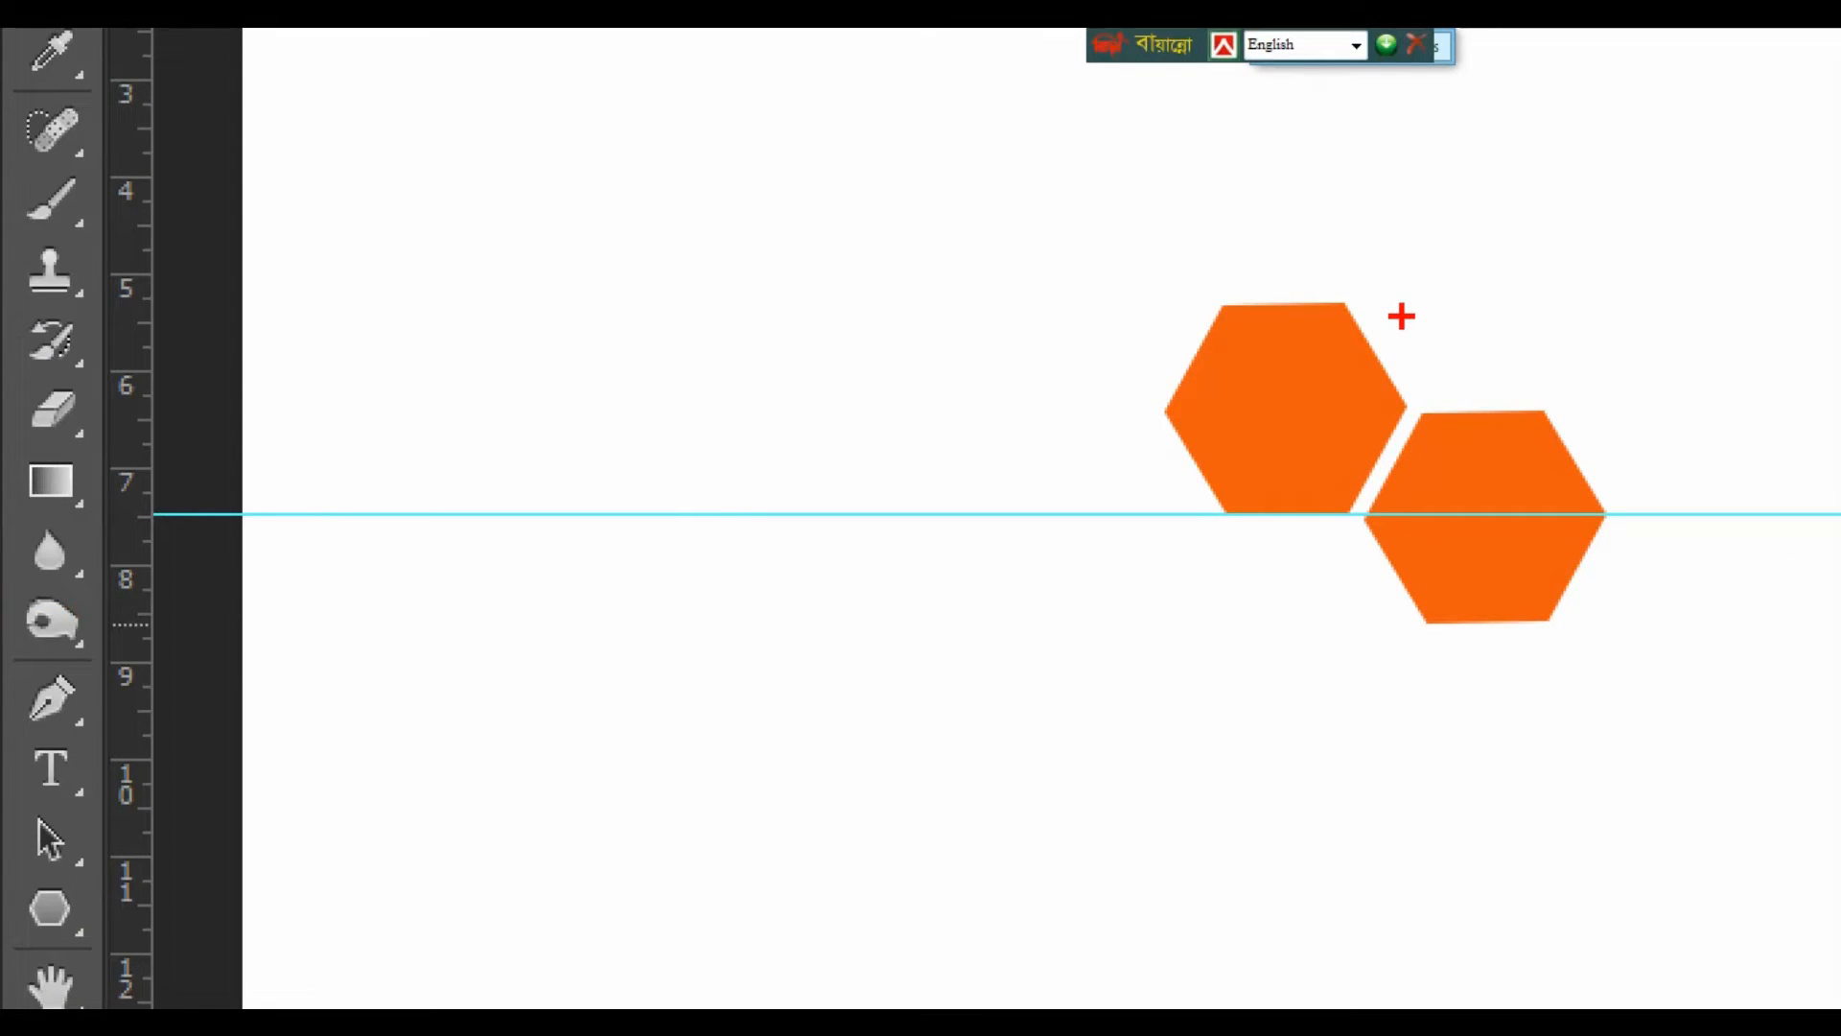
pyautogui.moveTo(1401, 312); pyautogui.dragTo(1410, 663)
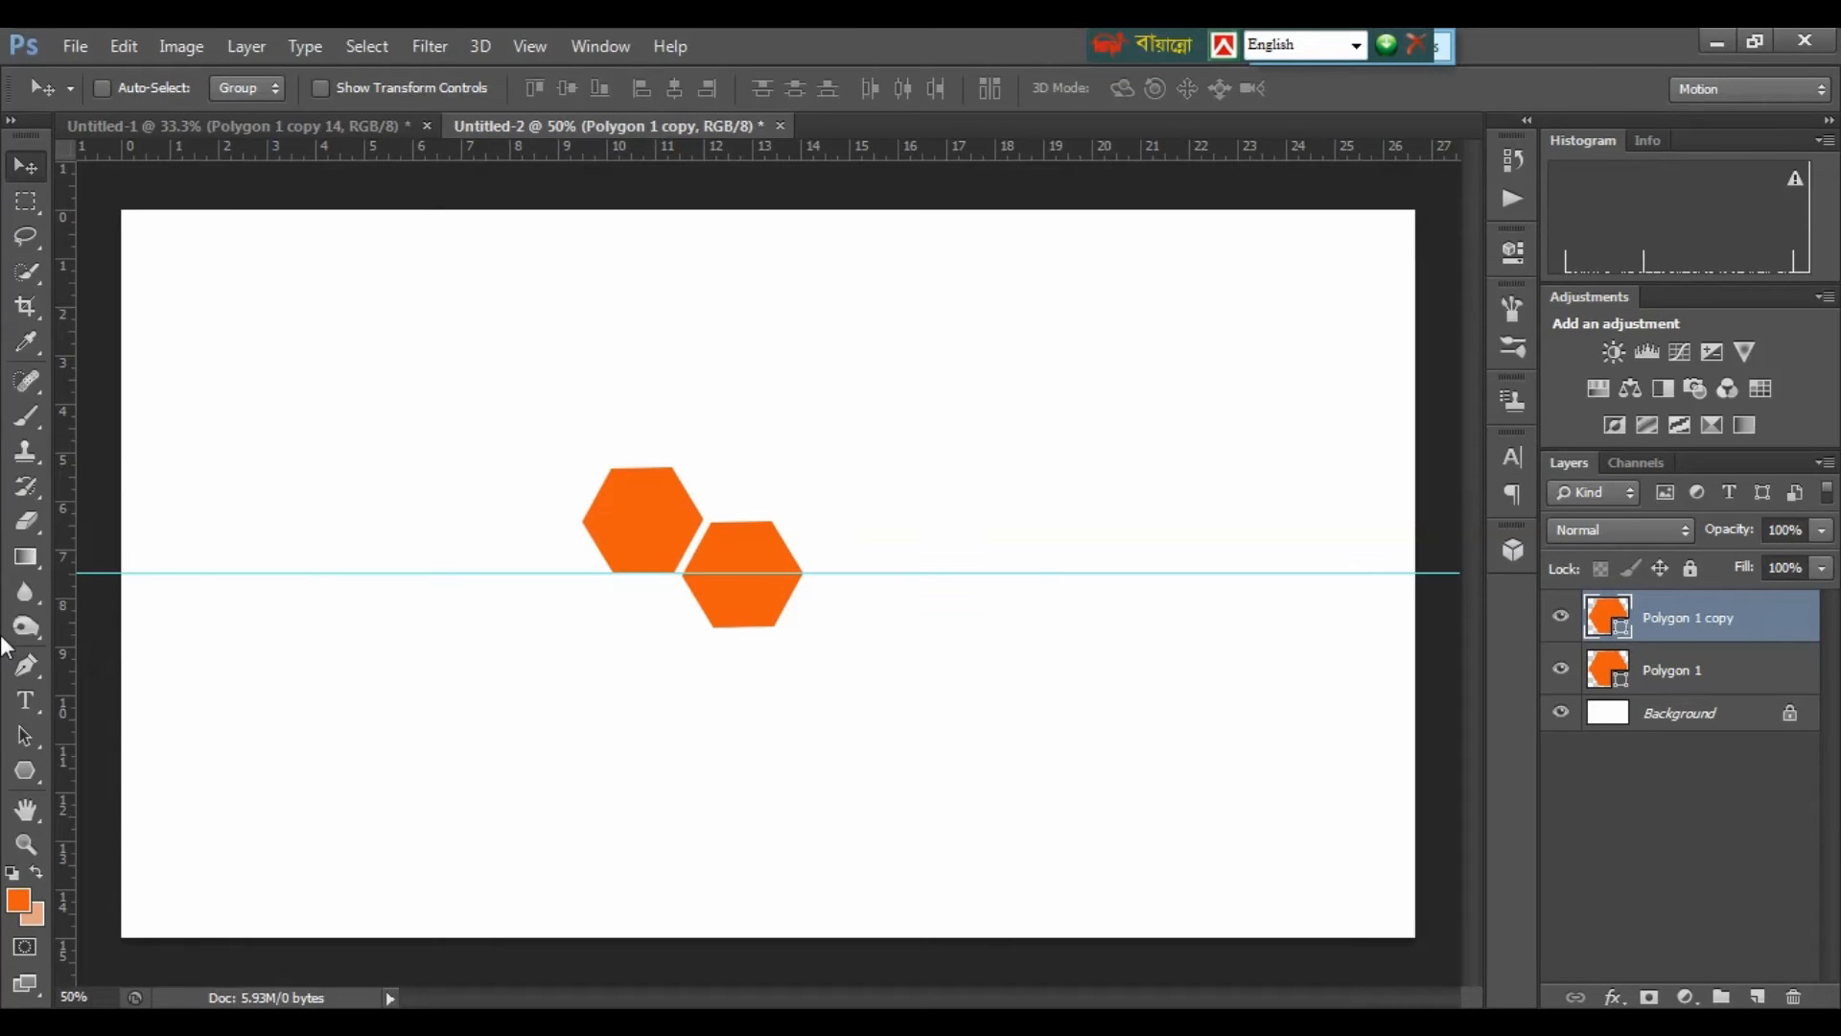
# Place a vertical guide through the left ends of the second hexagon's flat top and bottom edges.
pyautogui.moveTo(115, 477); pyautogui.dragTo(1138, 612)
pyautogui.moveTo(709, 618); pyautogui.dragTo(710, 616)
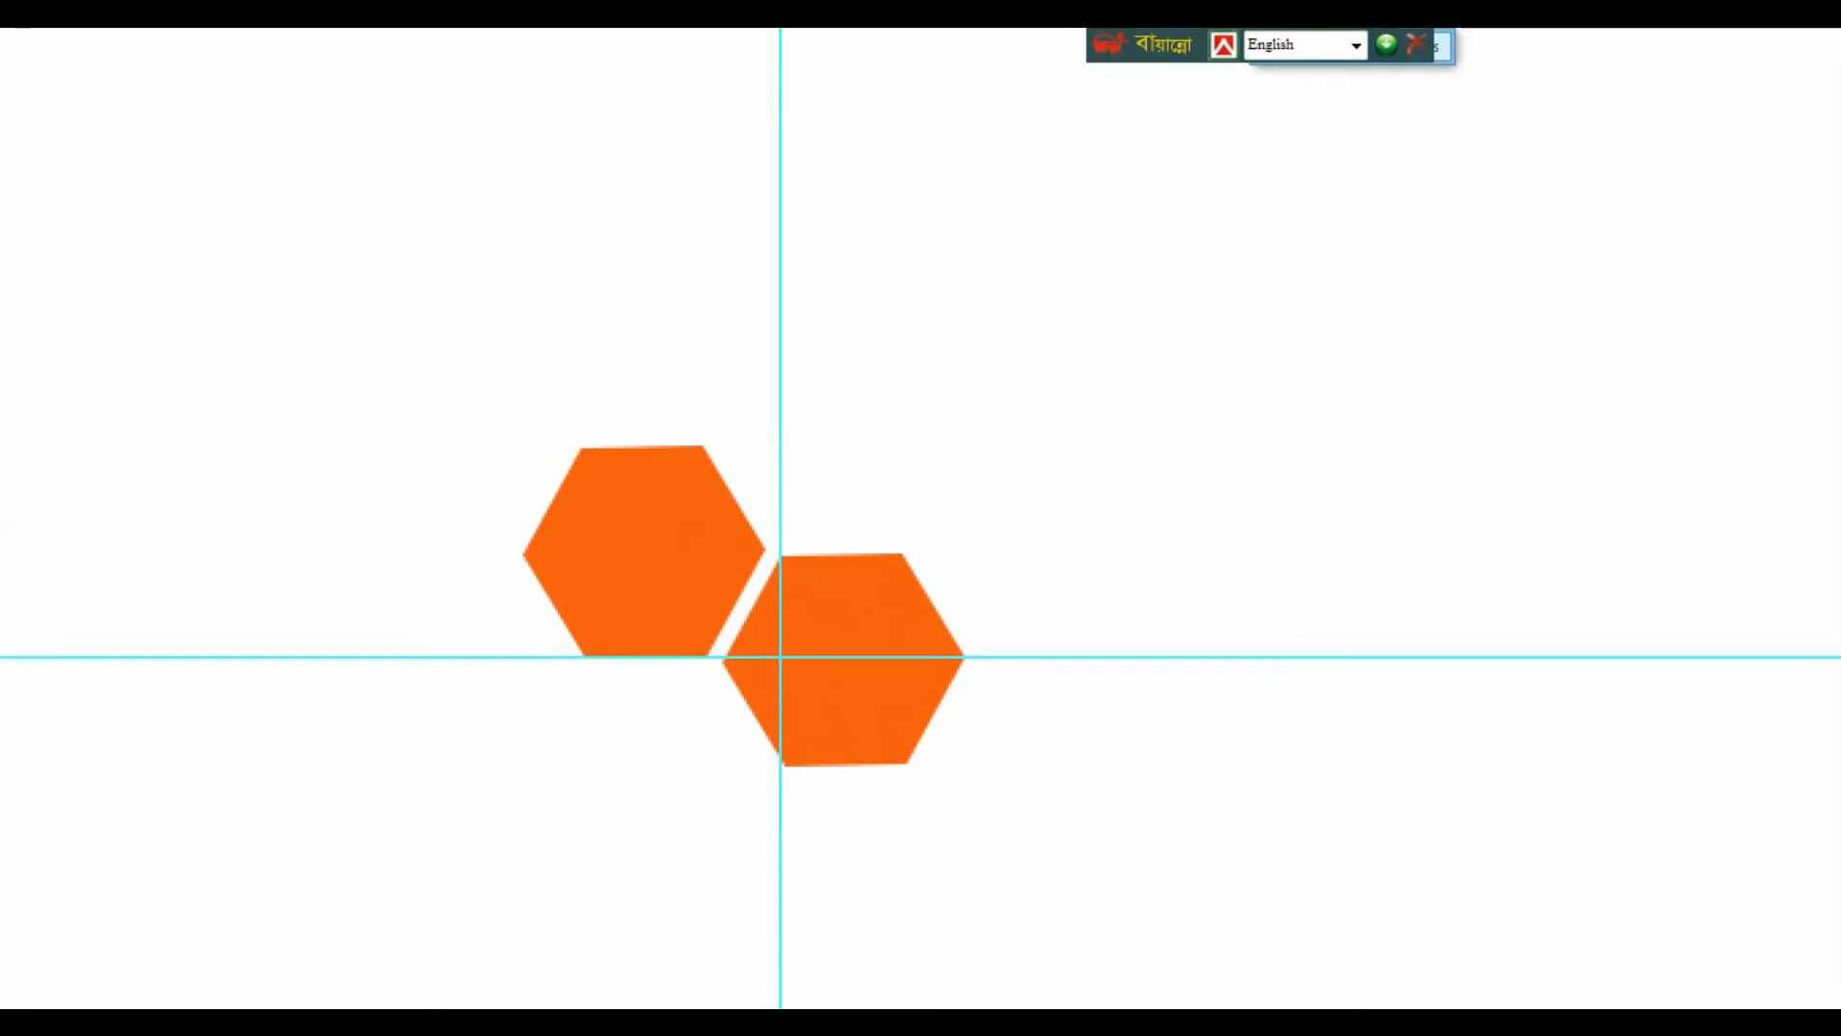
pyautogui.click(625, 473)
pyautogui.moveTo(781, 557); pyautogui.dragTo(794, 563)
pyautogui.moveTo(781, 764); pyautogui.dragTo(795, 769)
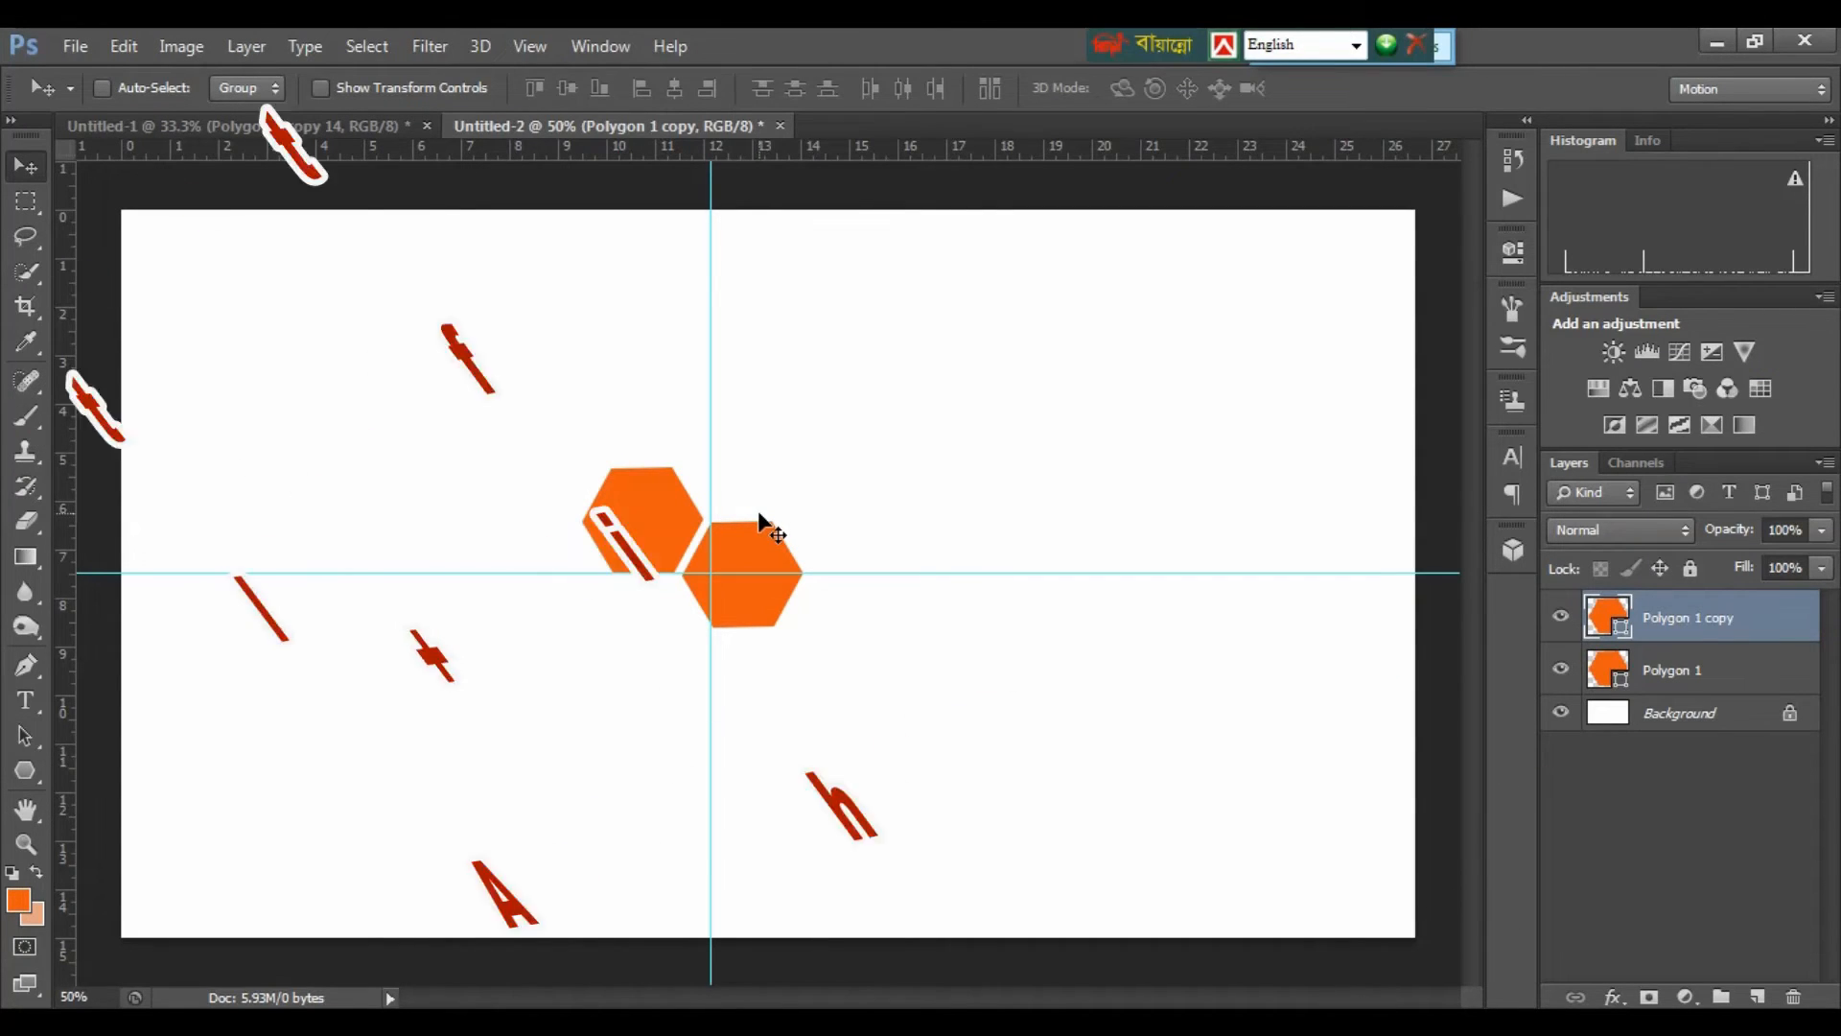
# Copy the second hexagon directly above itself and nudge the copy up and left until the gaps between the three hexagons match.
pyautogui.moveTo(751, 532); pyautogui.dragTo(754, 427)
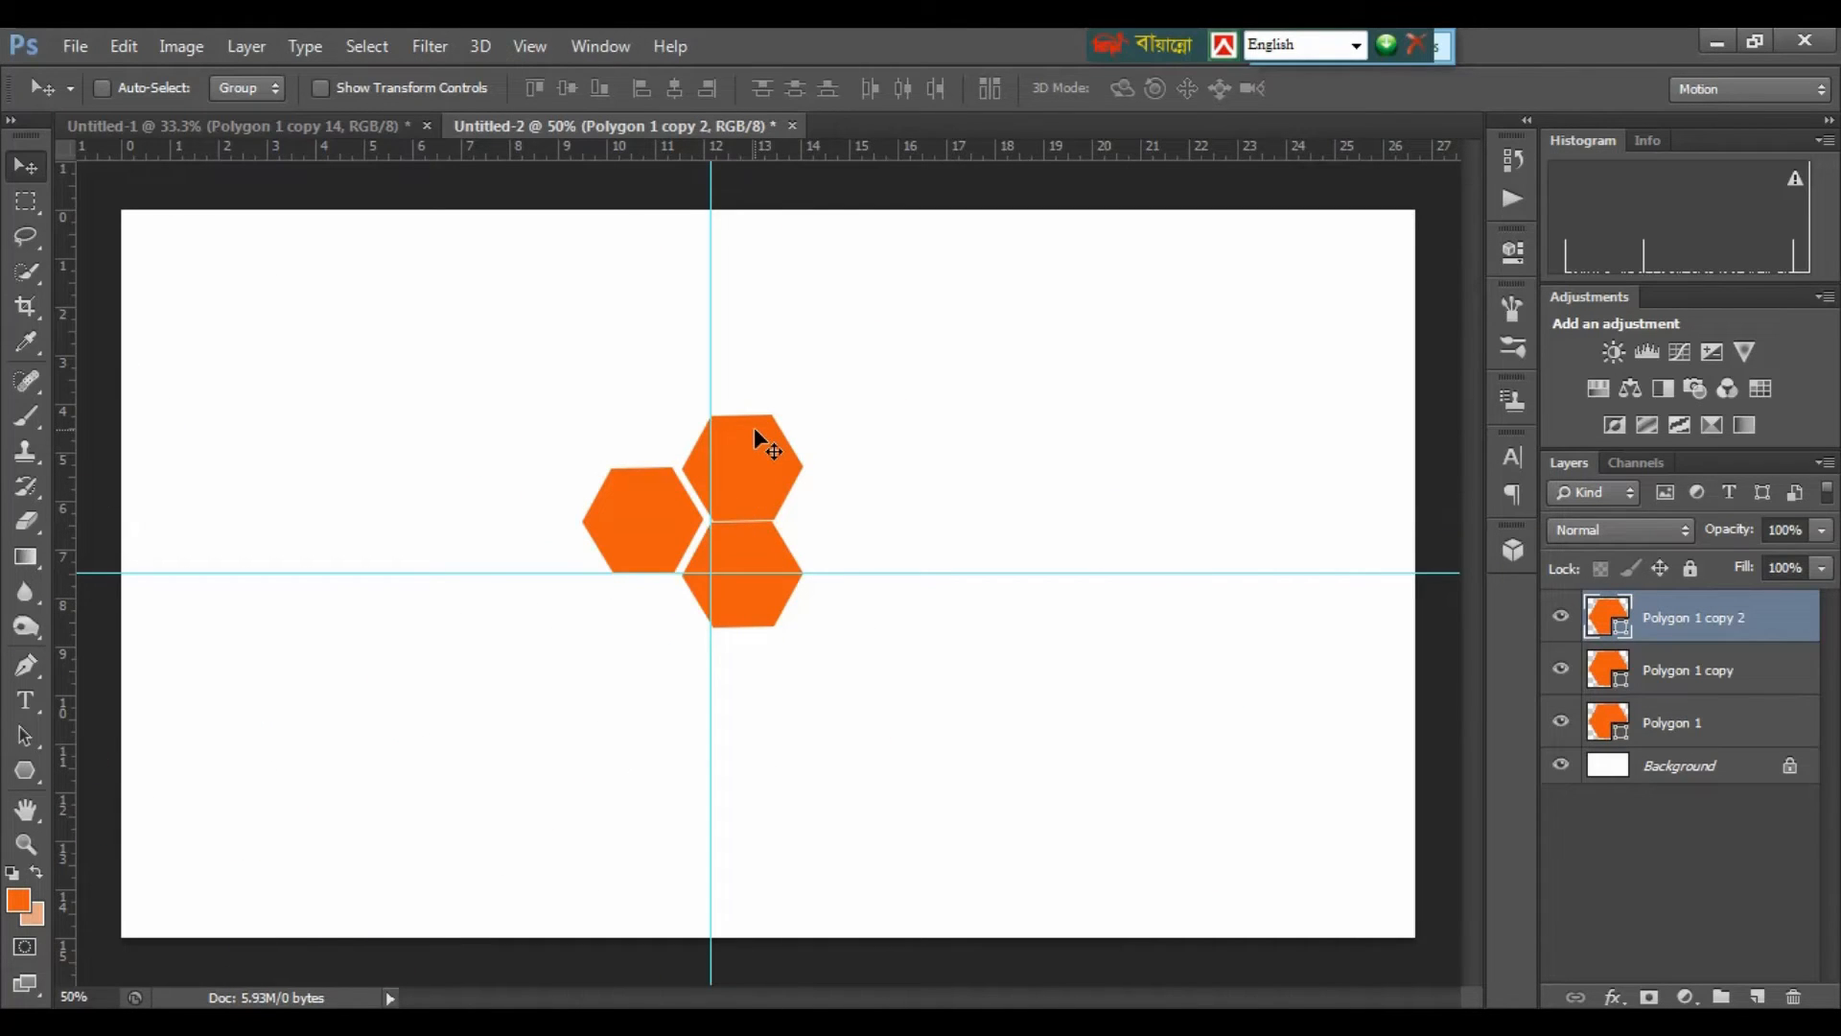
pyautogui.press('Up')
pyautogui.press('Left')
pyautogui.press('Left')
pyautogui.press('Left')
pyautogui.press('Up')
pyautogui.press('Up')
pyautogui.press('Up')
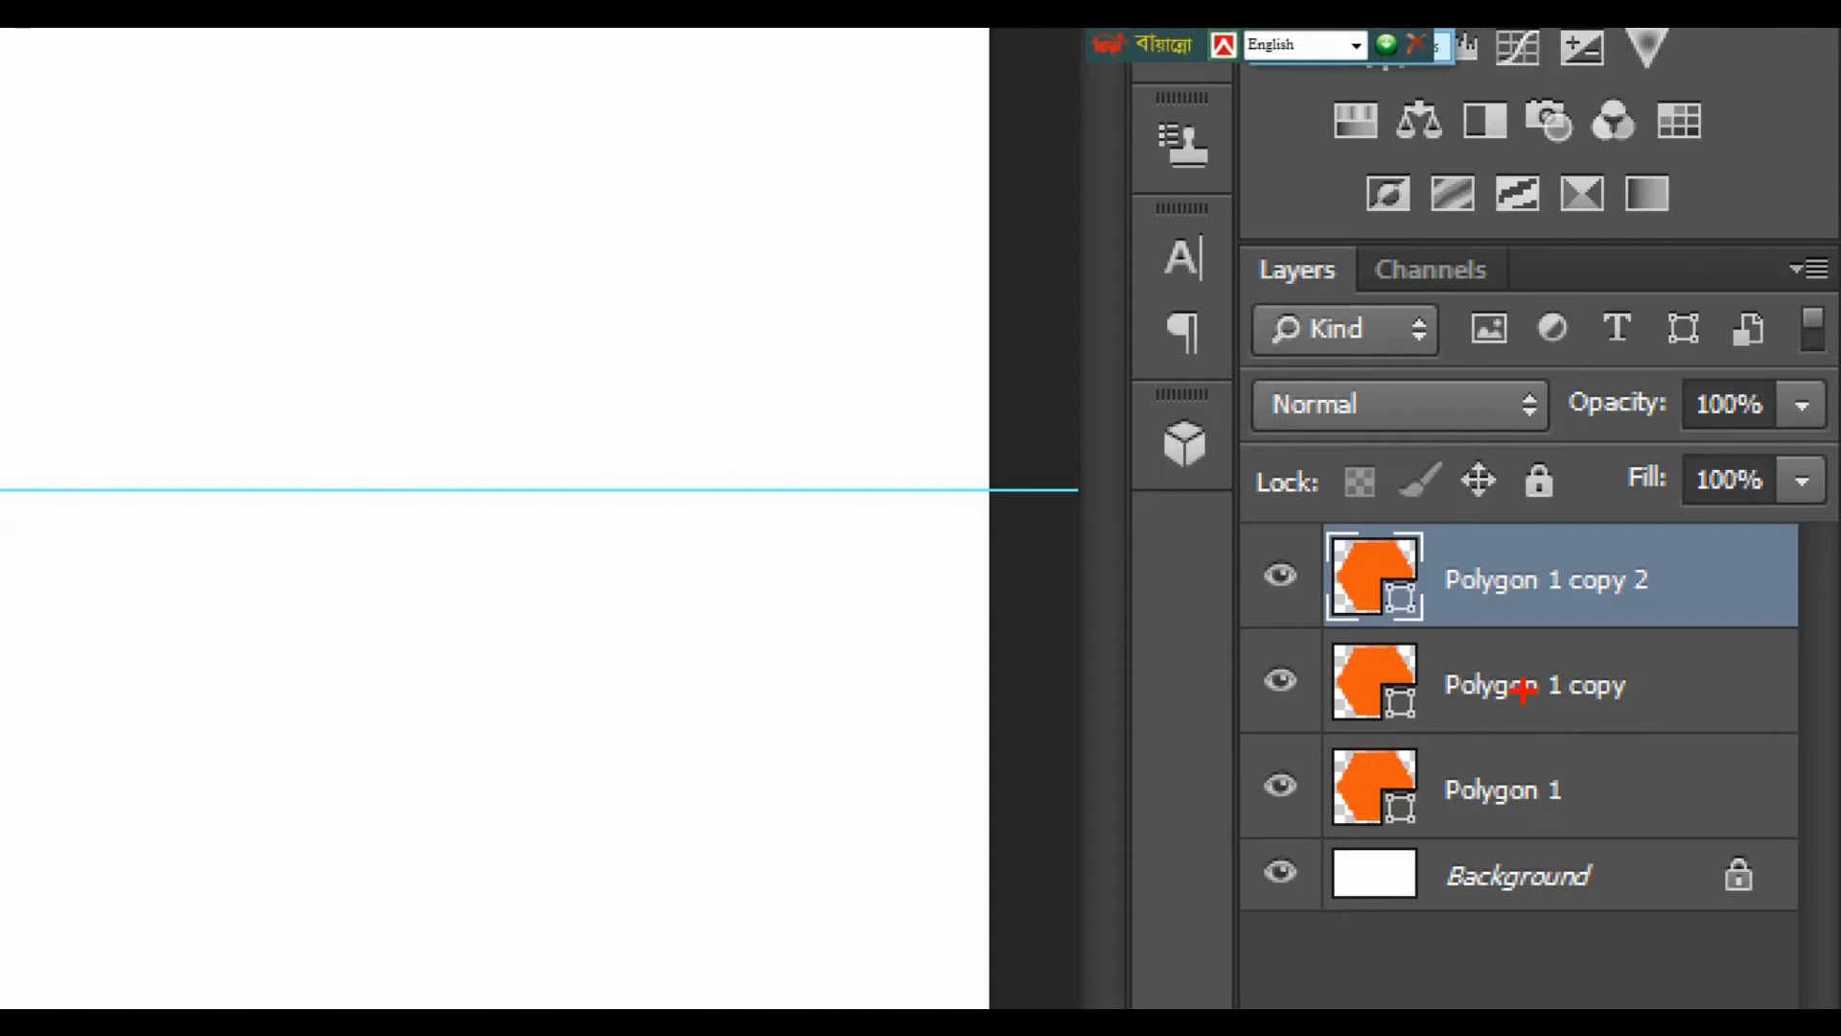
# Merge the layers Polygon 1, Polygon 1 copy and Polygon 1 copy 2 into one shape layer.
pyautogui.moveTo(1496, 686); pyautogui.dragTo(1581, 688)
pyautogui.moveTo(1488, 796); pyautogui.dragTo(1575, 794)
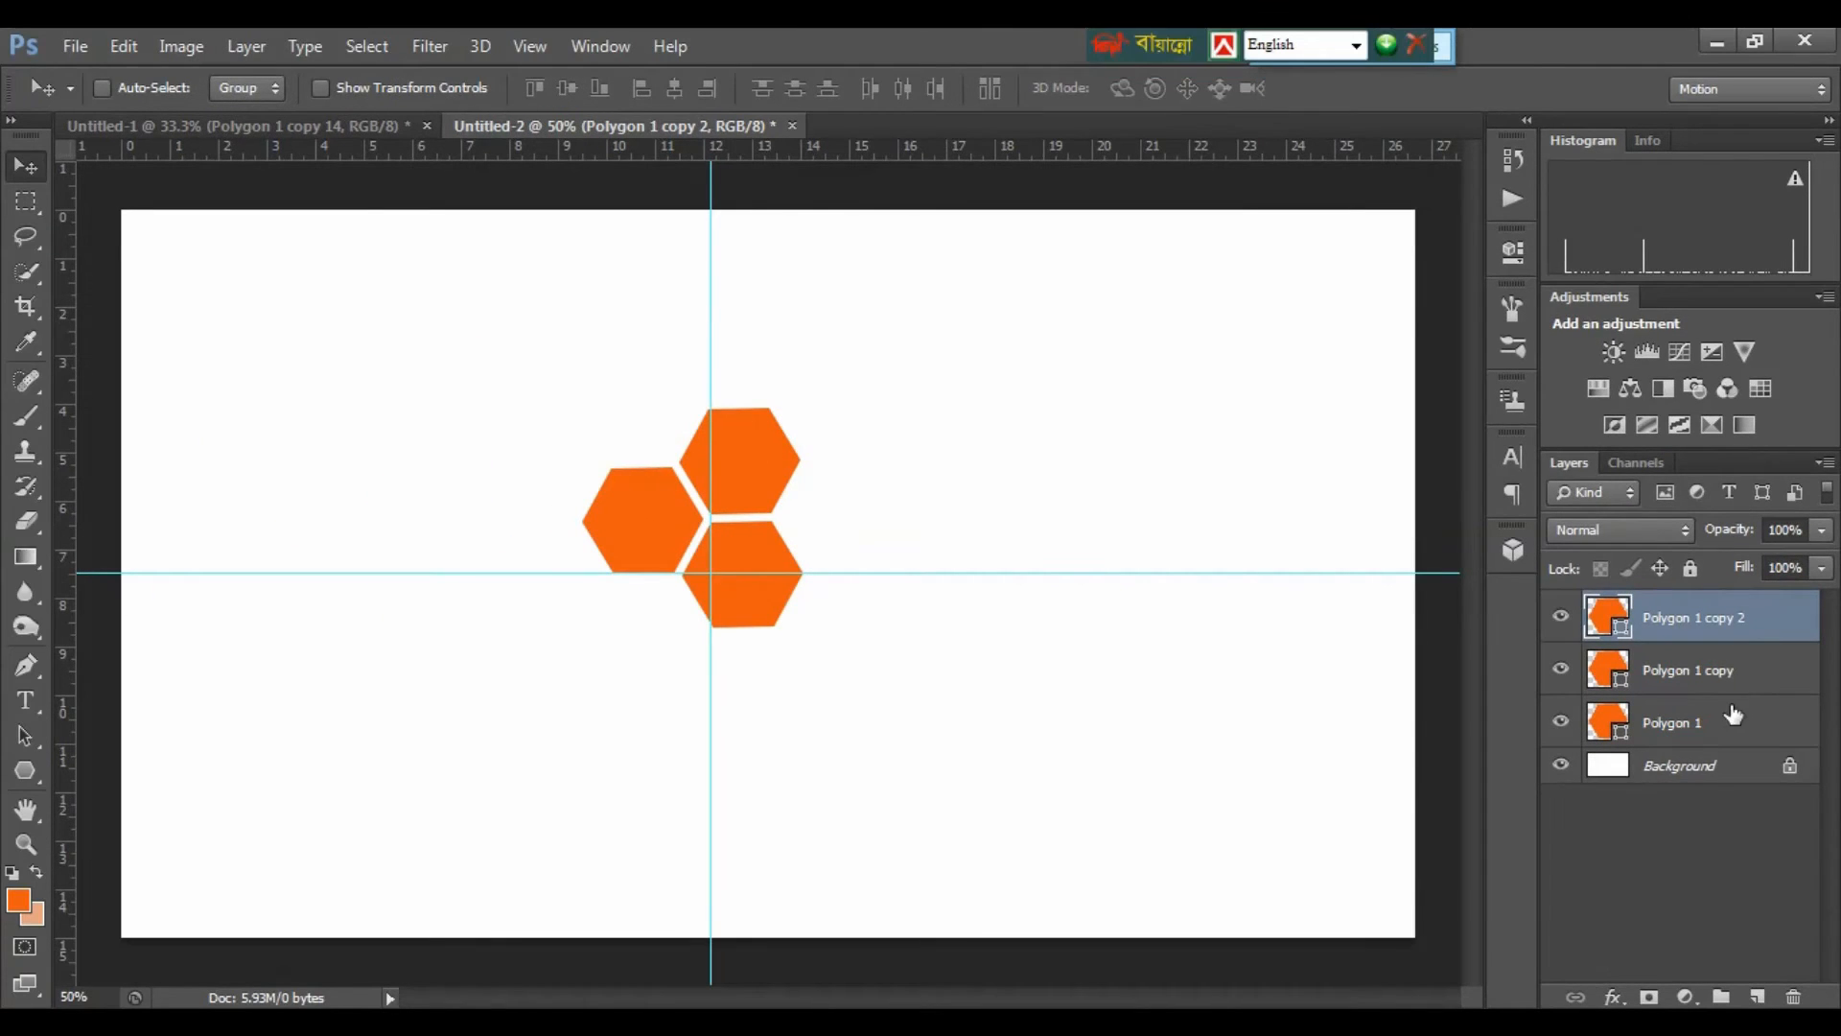
pyautogui.keyDown('shift'); pyautogui.click(1678, 681); pyautogui.keyUp('shift')
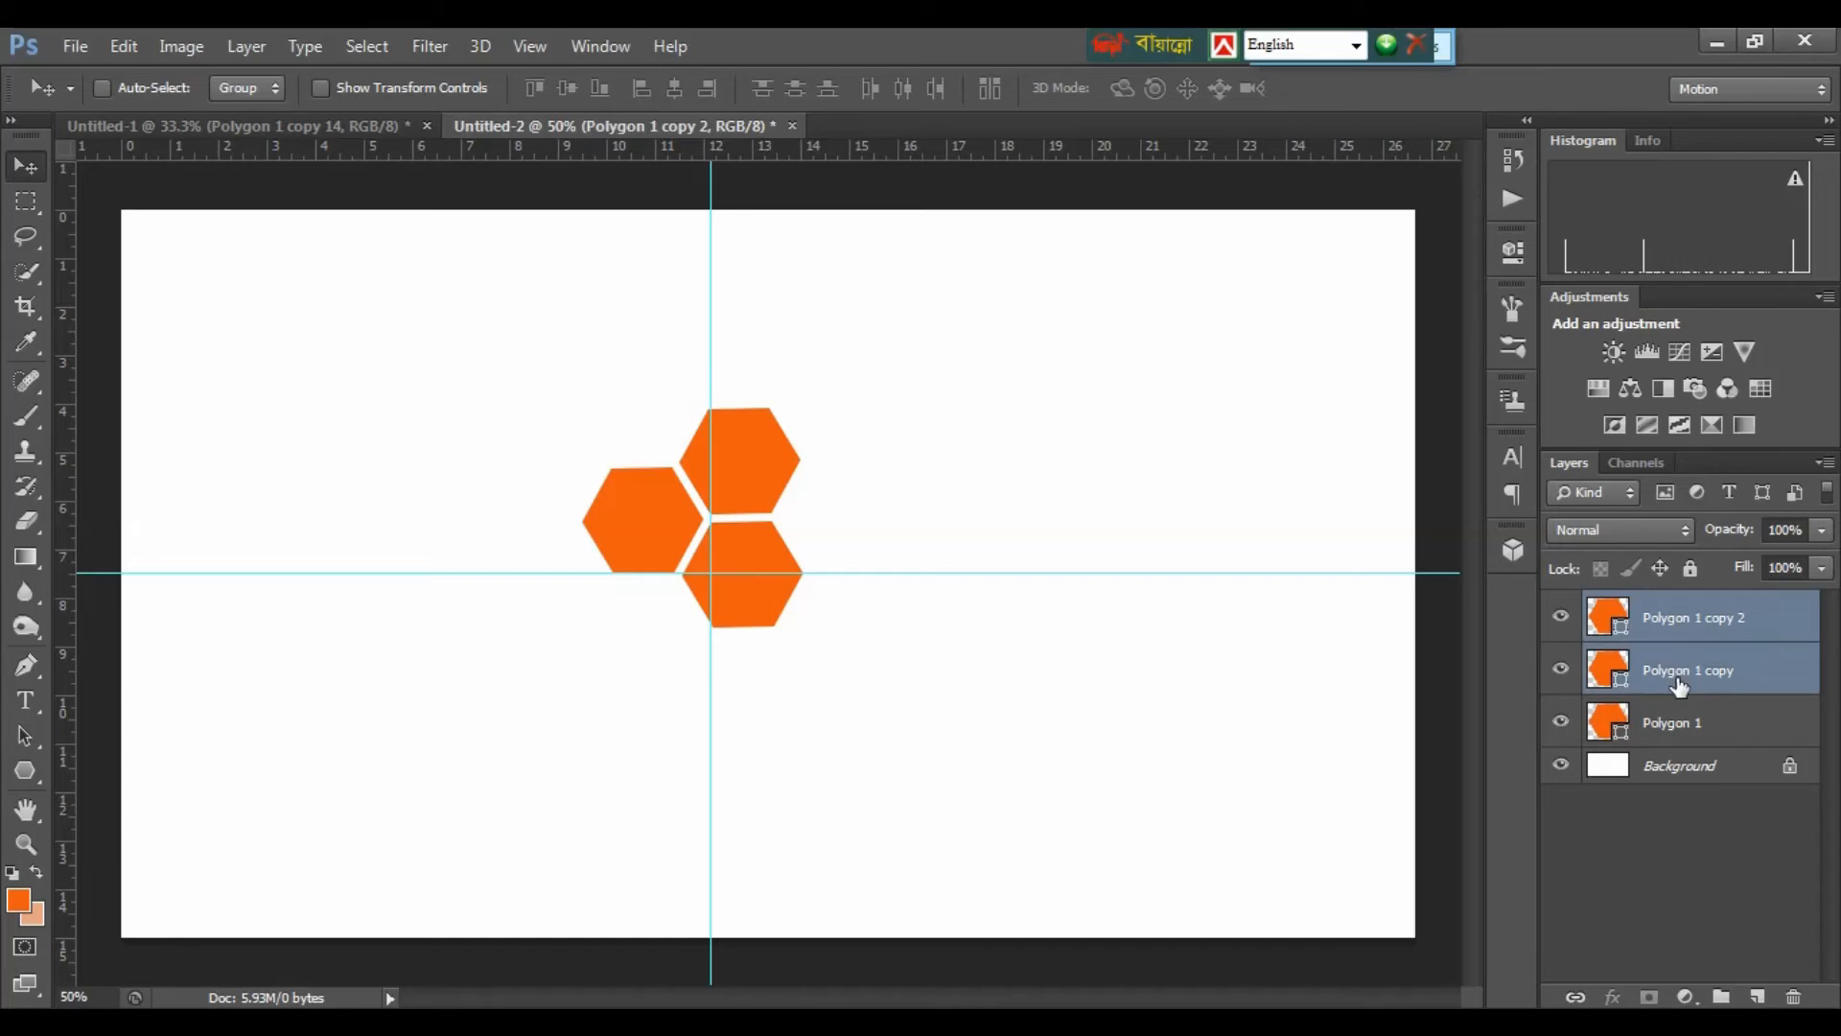
pyautogui.keyDown('shift'); pyautogui.click(1667, 729); pyautogui.keyUp('shift')
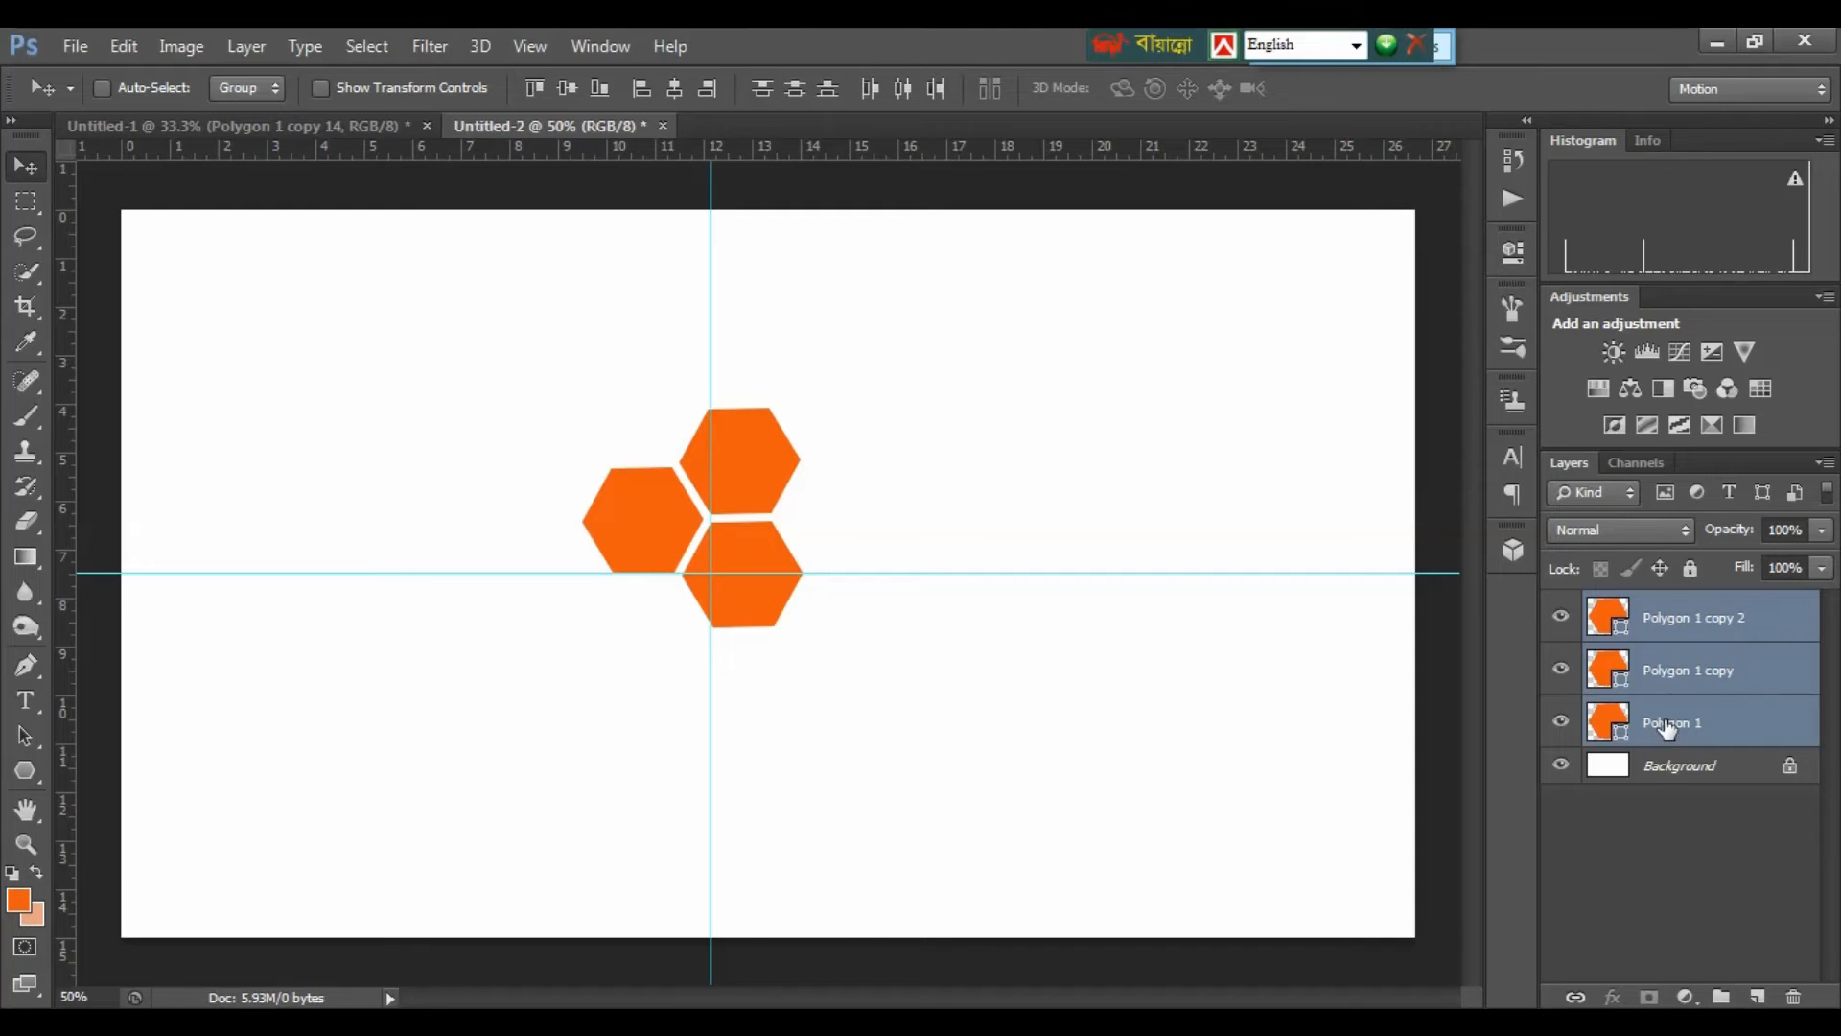
pyautogui.hotkey('ctrl', 'e')
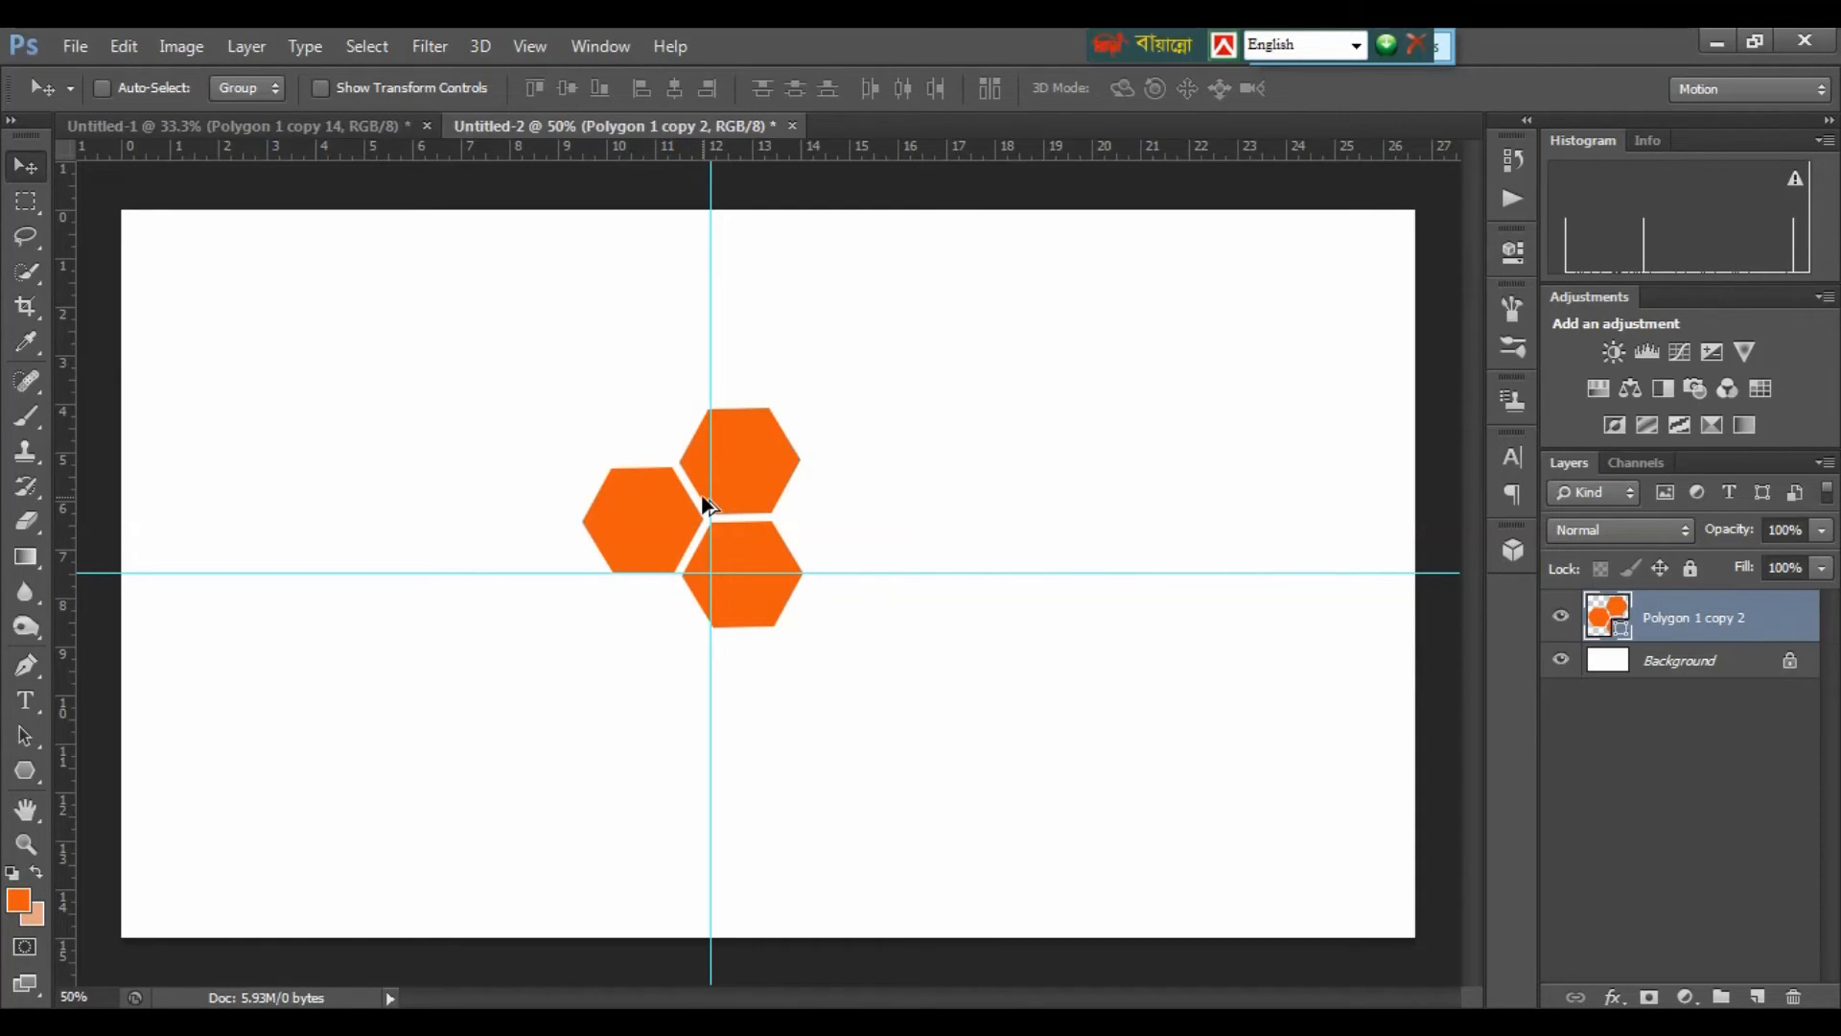
# Copy the three-hexagon cluster three times to the right and once to the left, forming an evenly spaced horizontal row.
pyautogui.moveTo(701, 500); pyautogui.dragTo(896, 487)
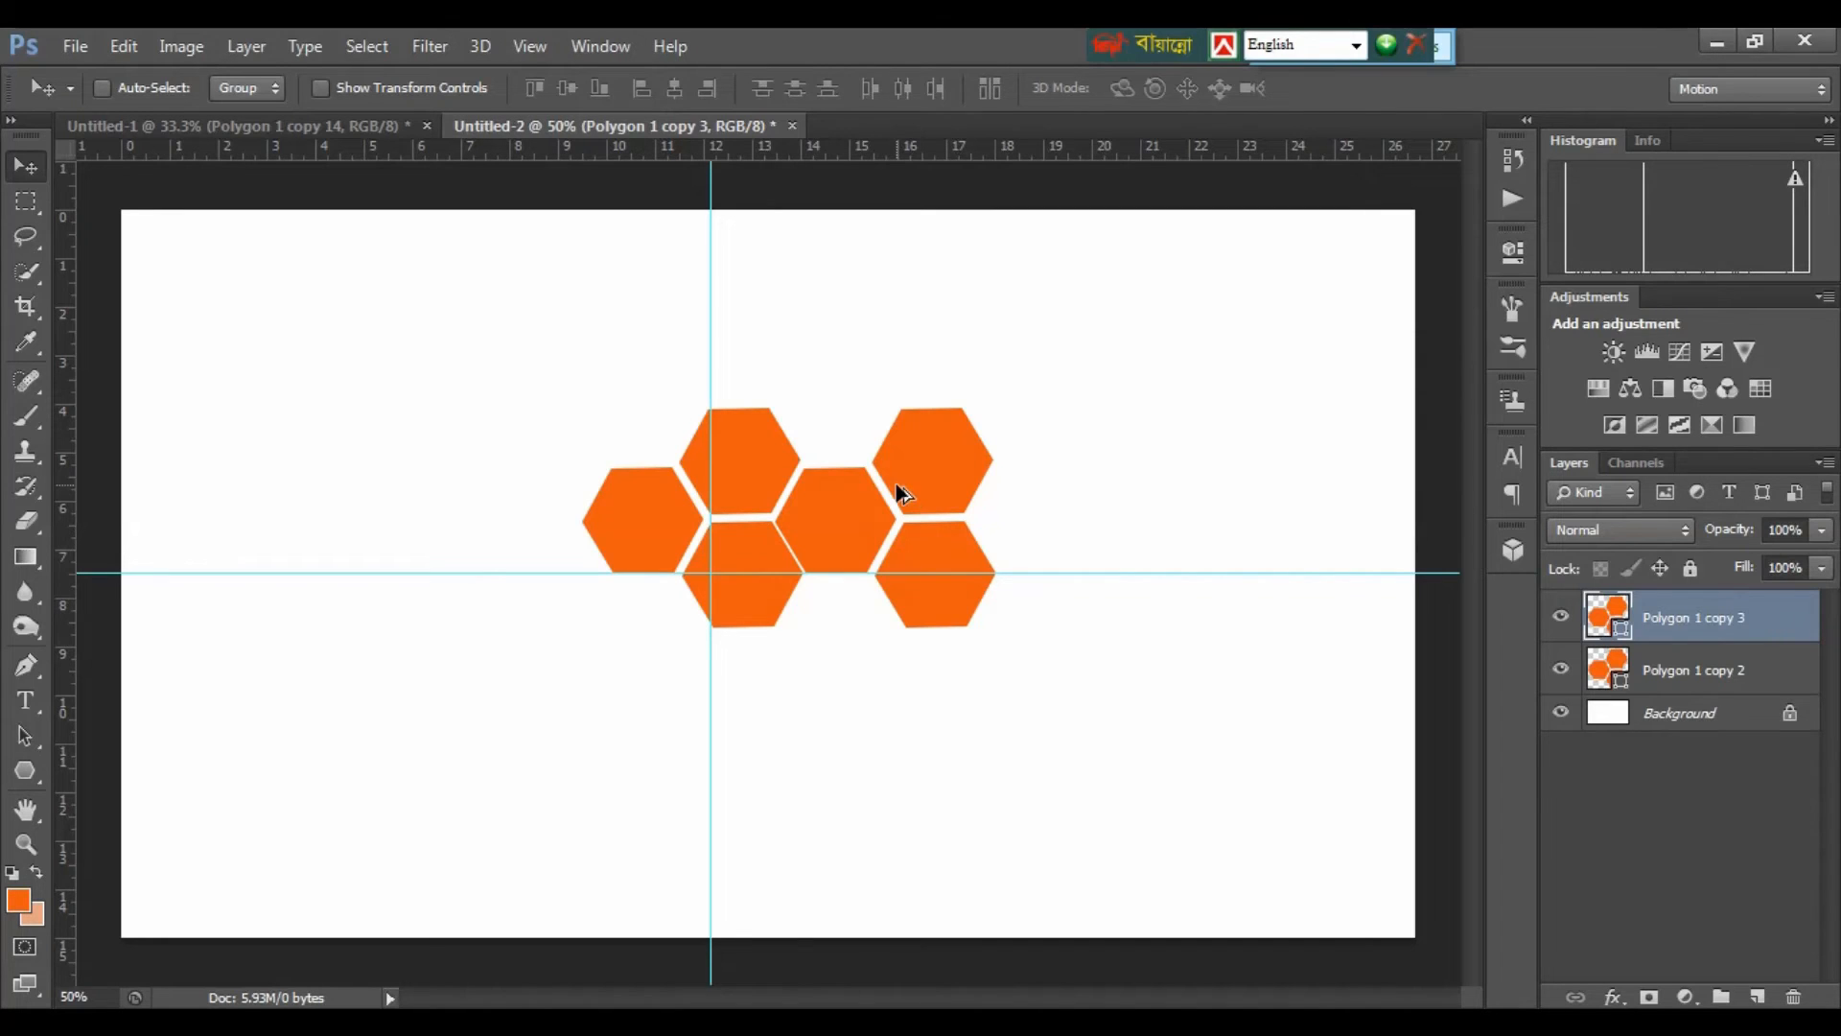
pyautogui.moveTo(896, 485); pyautogui.dragTo(1092, 509)
pyautogui.moveTo(1091, 510); pyautogui.dragTo(1293, 513)
pyautogui.moveTo(1293, 513); pyautogui.dragTo(508, 512)
pyautogui.moveTo(508, 513); pyautogui.dragTo(1141, 462)
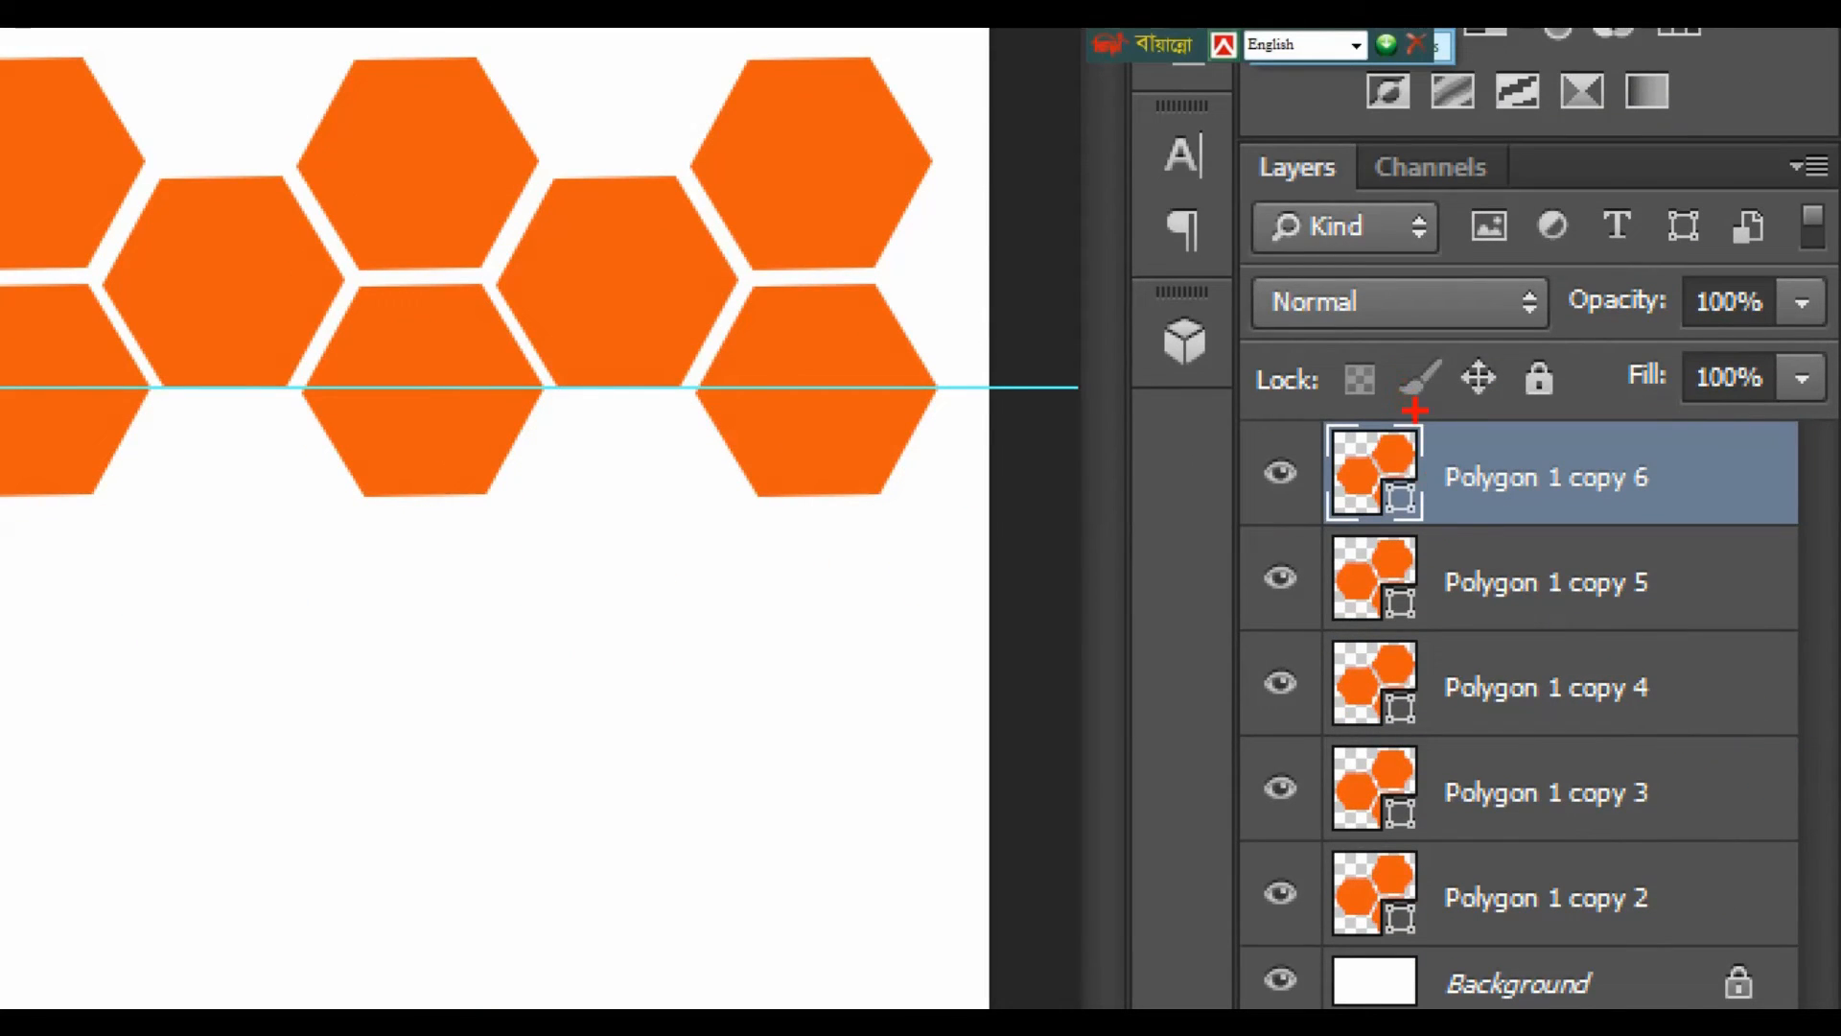
# Merge the five cluster layers, Polygon 1 copy 2 through copy 6, into a single row layer.
pyautogui.moveTo(1421, 412); pyautogui.dragTo(1520, 924)
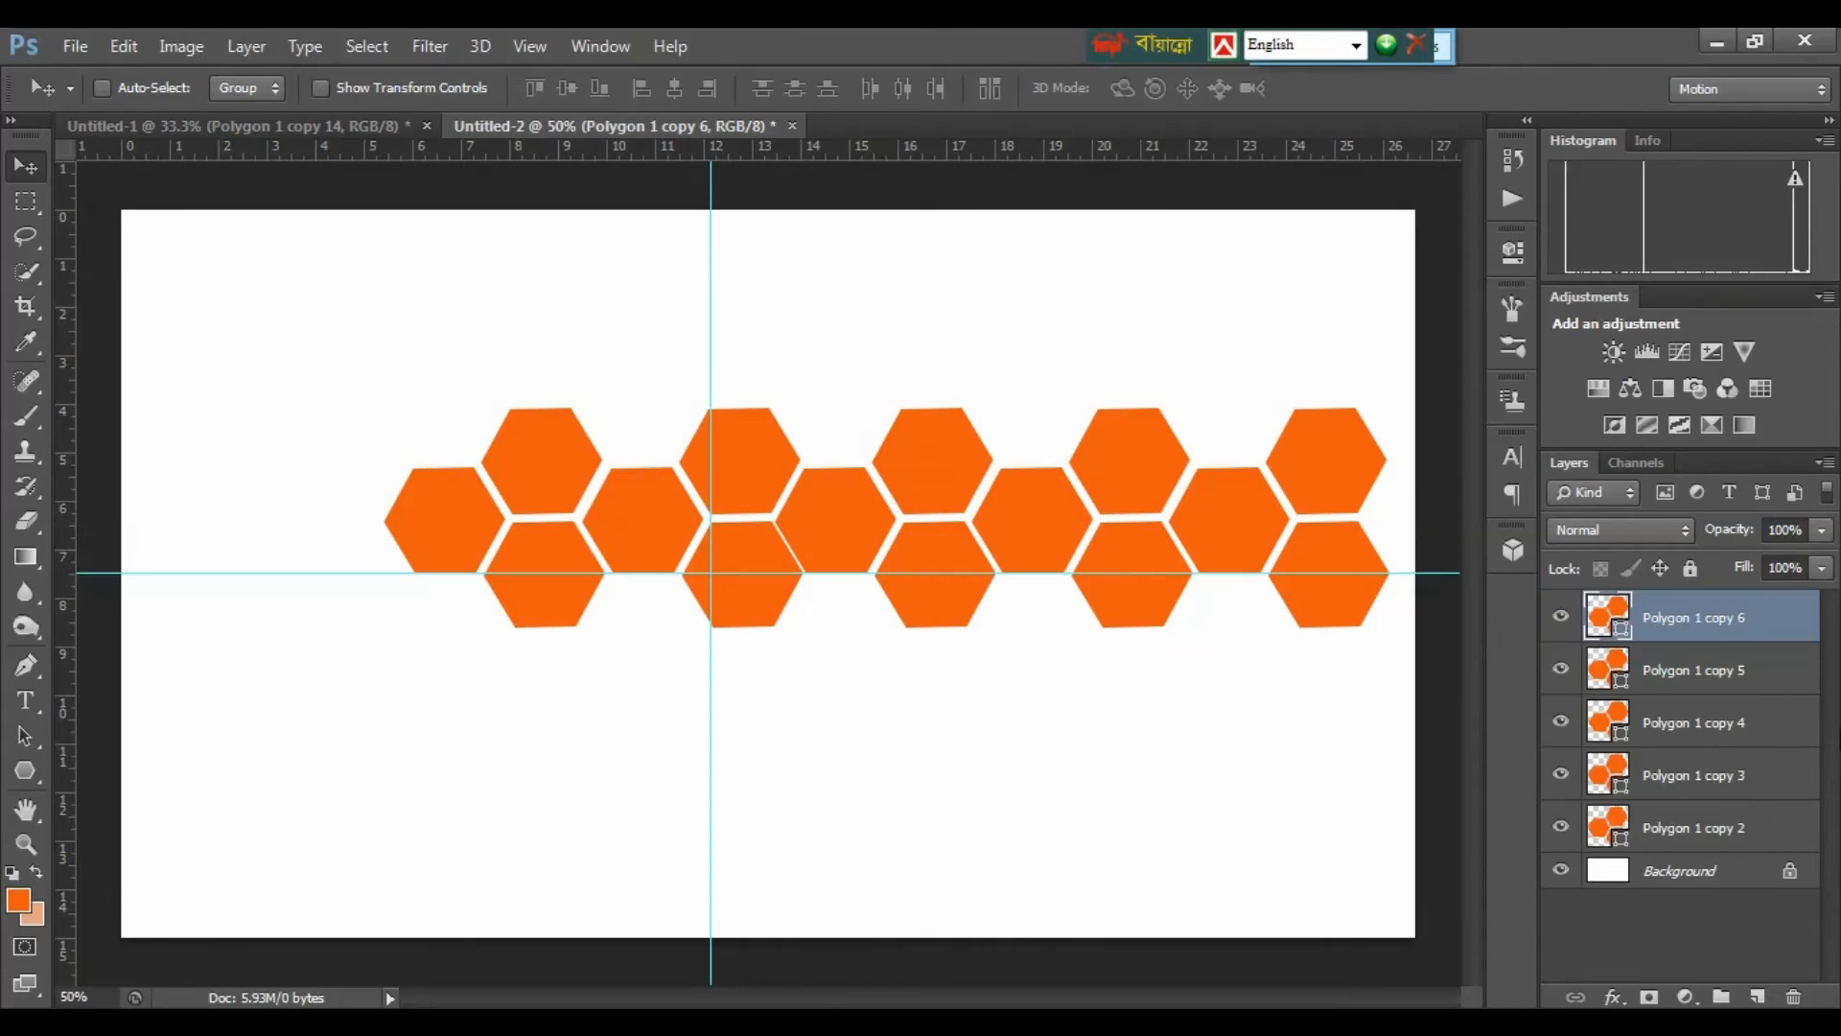
pyautogui.keyDown('ctrl'); pyautogui.click(1712, 683); pyautogui.keyUp('ctrl')
pyautogui.keyDown('ctrl'); pyautogui.click(1685, 731); pyautogui.keyUp('ctrl')
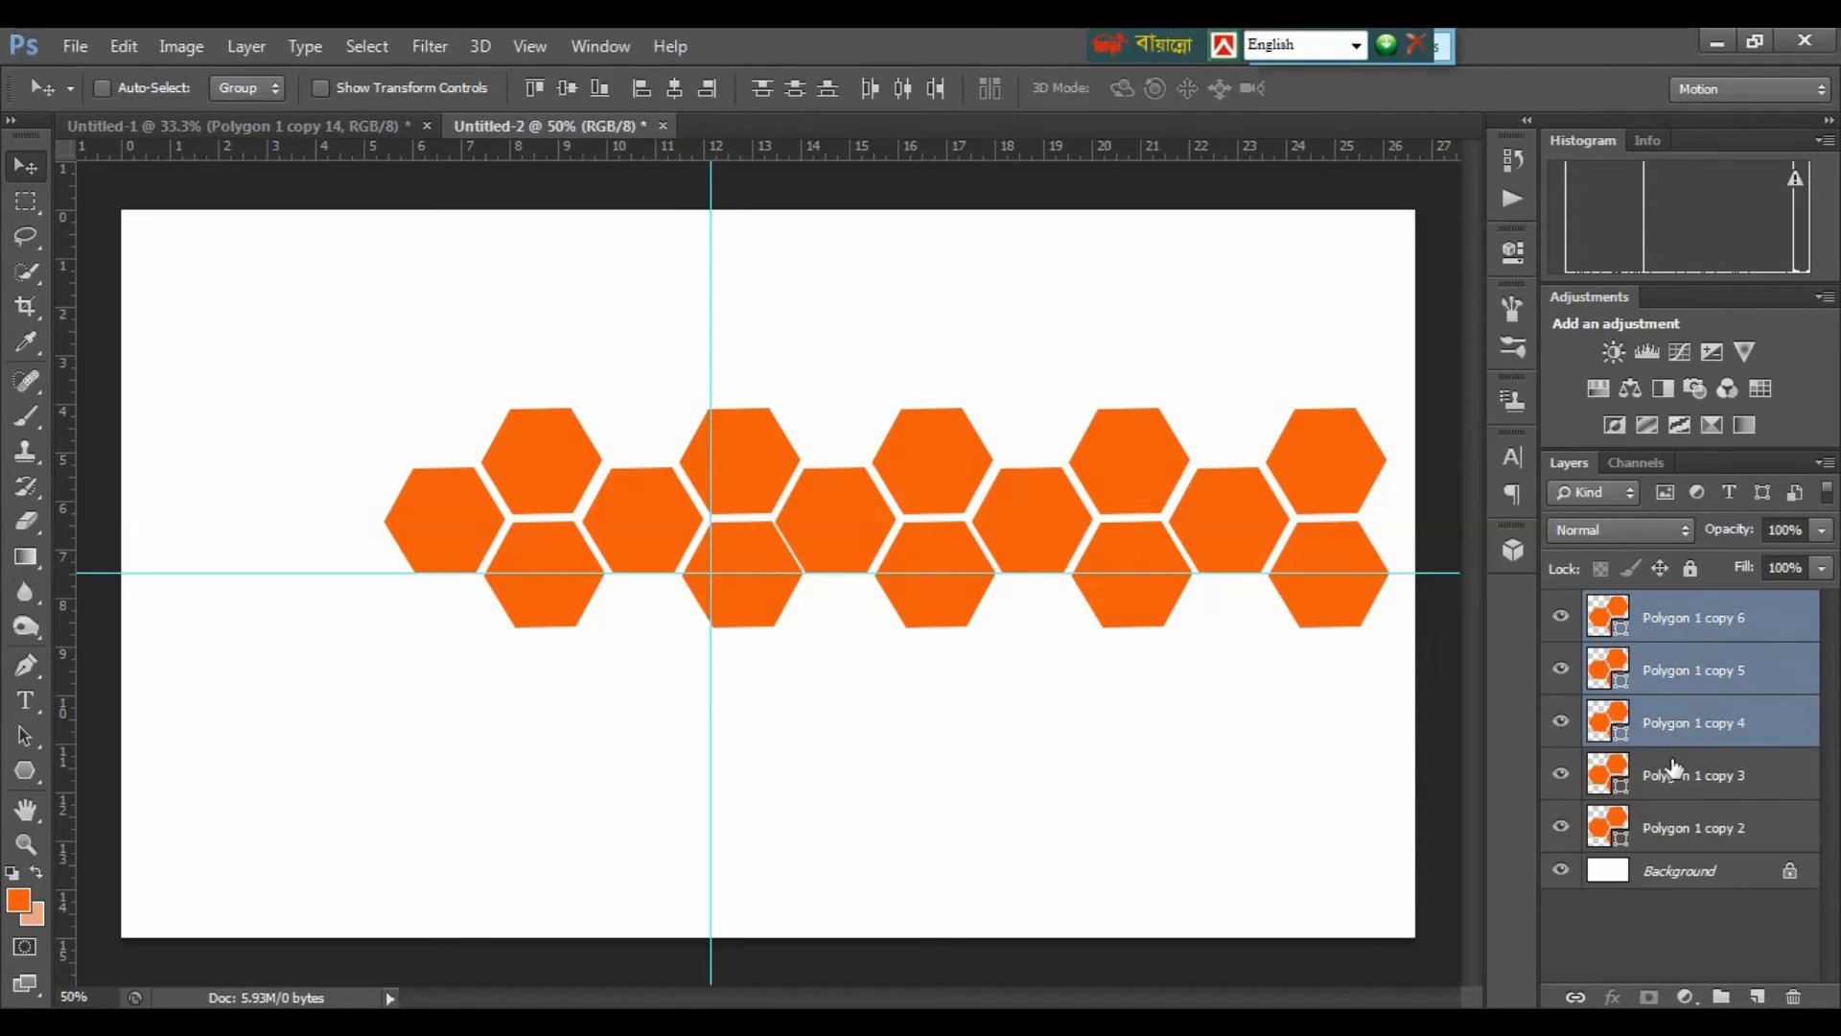
pyautogui.keyDown('ctrl'); pyautogui.click(1674, 782); pyautogui.keyUp('ctrl')
pyautogui.keyDown('ctrl'); pyautogui.click(1678, 825); pyautogui.keyUp('ctrl')
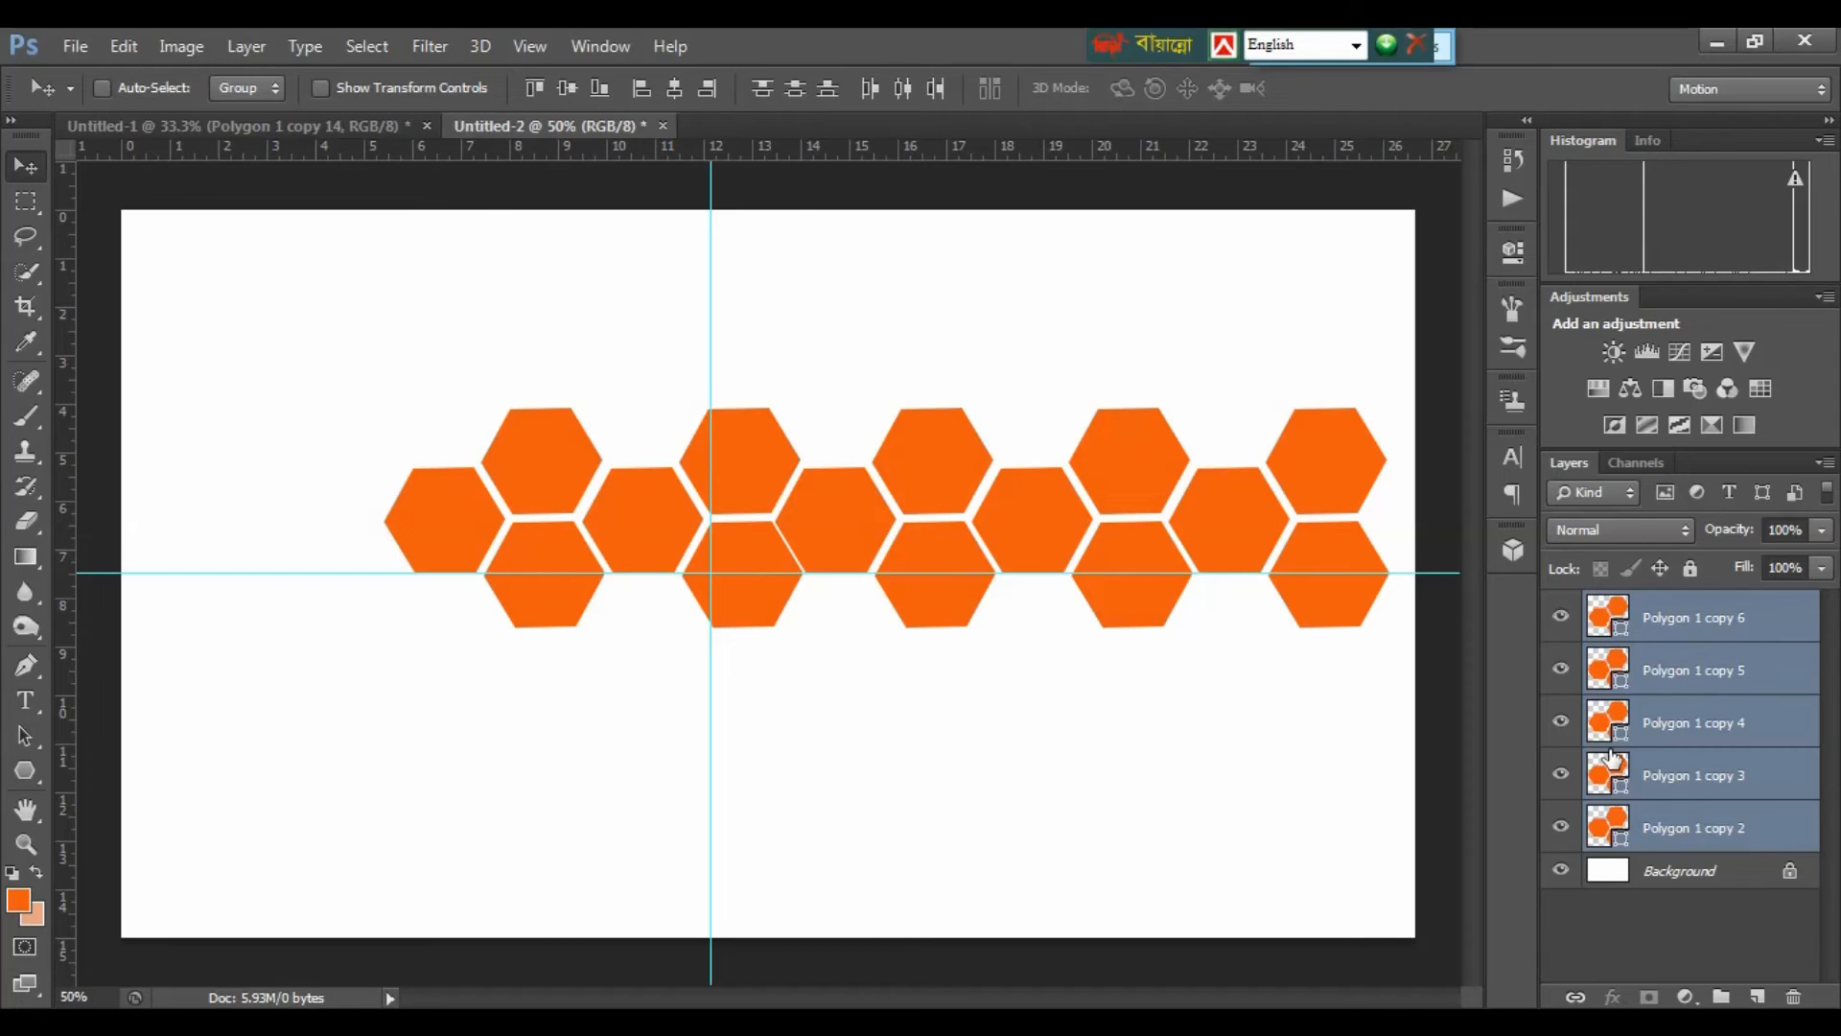
pyautogui.hotkey('ctrl', 'e')
pyautogui.hotkey('ctrl', '-')
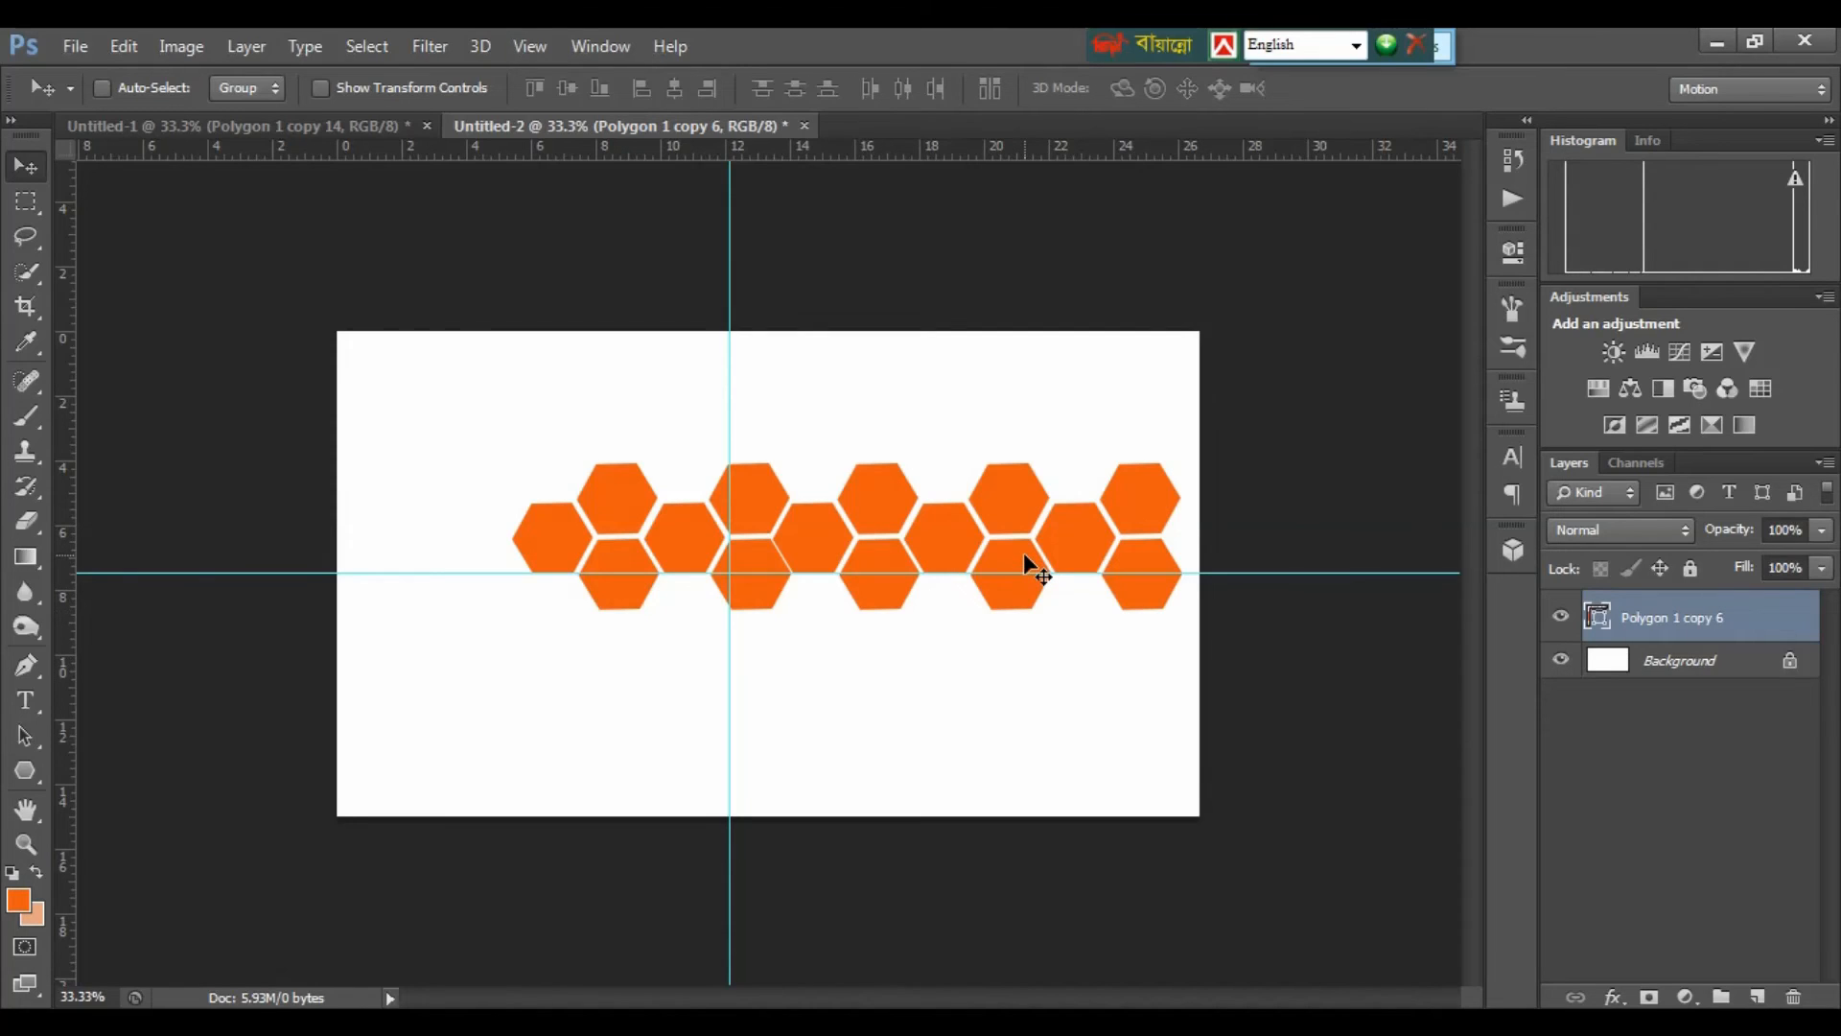
# Copy the merged hexagon row below itself and shift the copy left so that it interlocks with the row above.
pyautogui.moveTo(1023, 554); pyautogui.dragTo(980, 661)
pyautogui.hotkey('shift', 'Left')
pyautogui.hotkey('shift', 'Left')
pyautogui.hotkey('shift', 'Left')
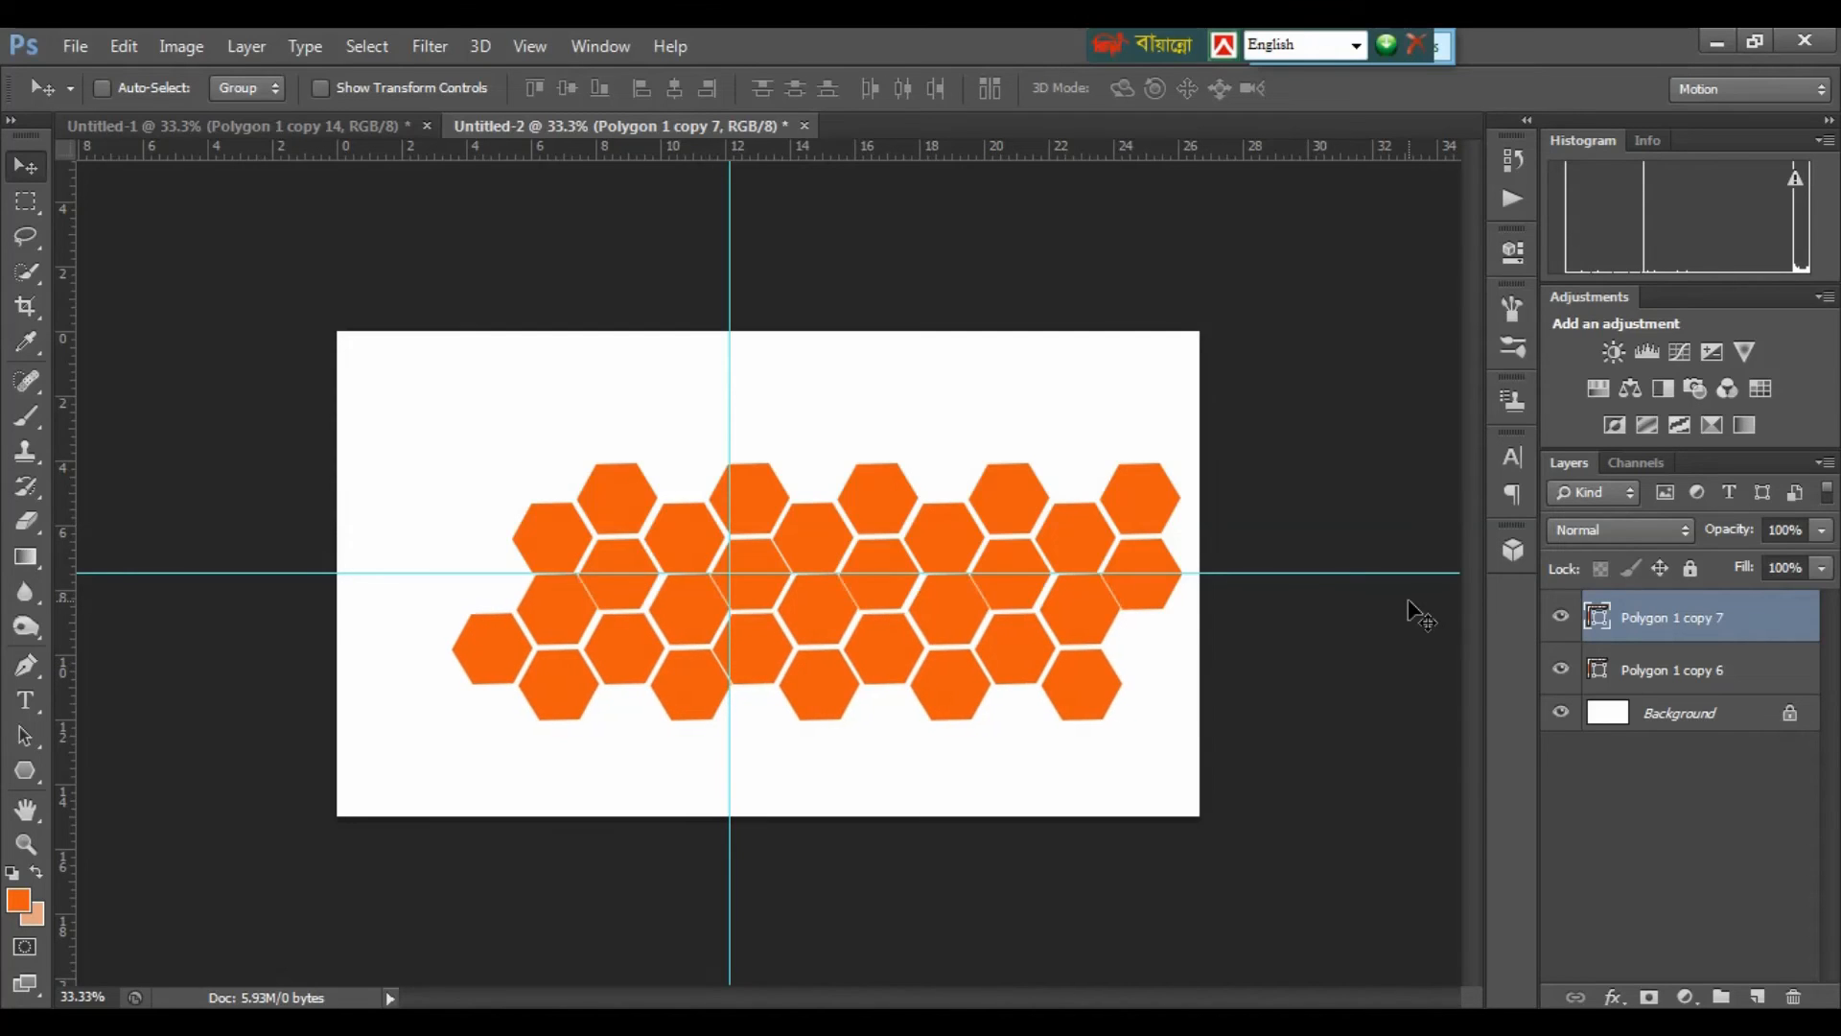
# Nudge the copied lower hexagon row down until an even white gap separates it from the row above.
pyautogui.press('Down')
pyautogui.press('Down')
pyautogui.press('Down')
pyautogui.press('Down')
pyautogui.press('Down')
pyautogui.press('Down')
pyautogui.press('Down')
pyautogui.press('Down')
pyautogui.press('Down')
pyautogui.press('Down')
pyautogui.press('Down')
pyautogui.press('Down')
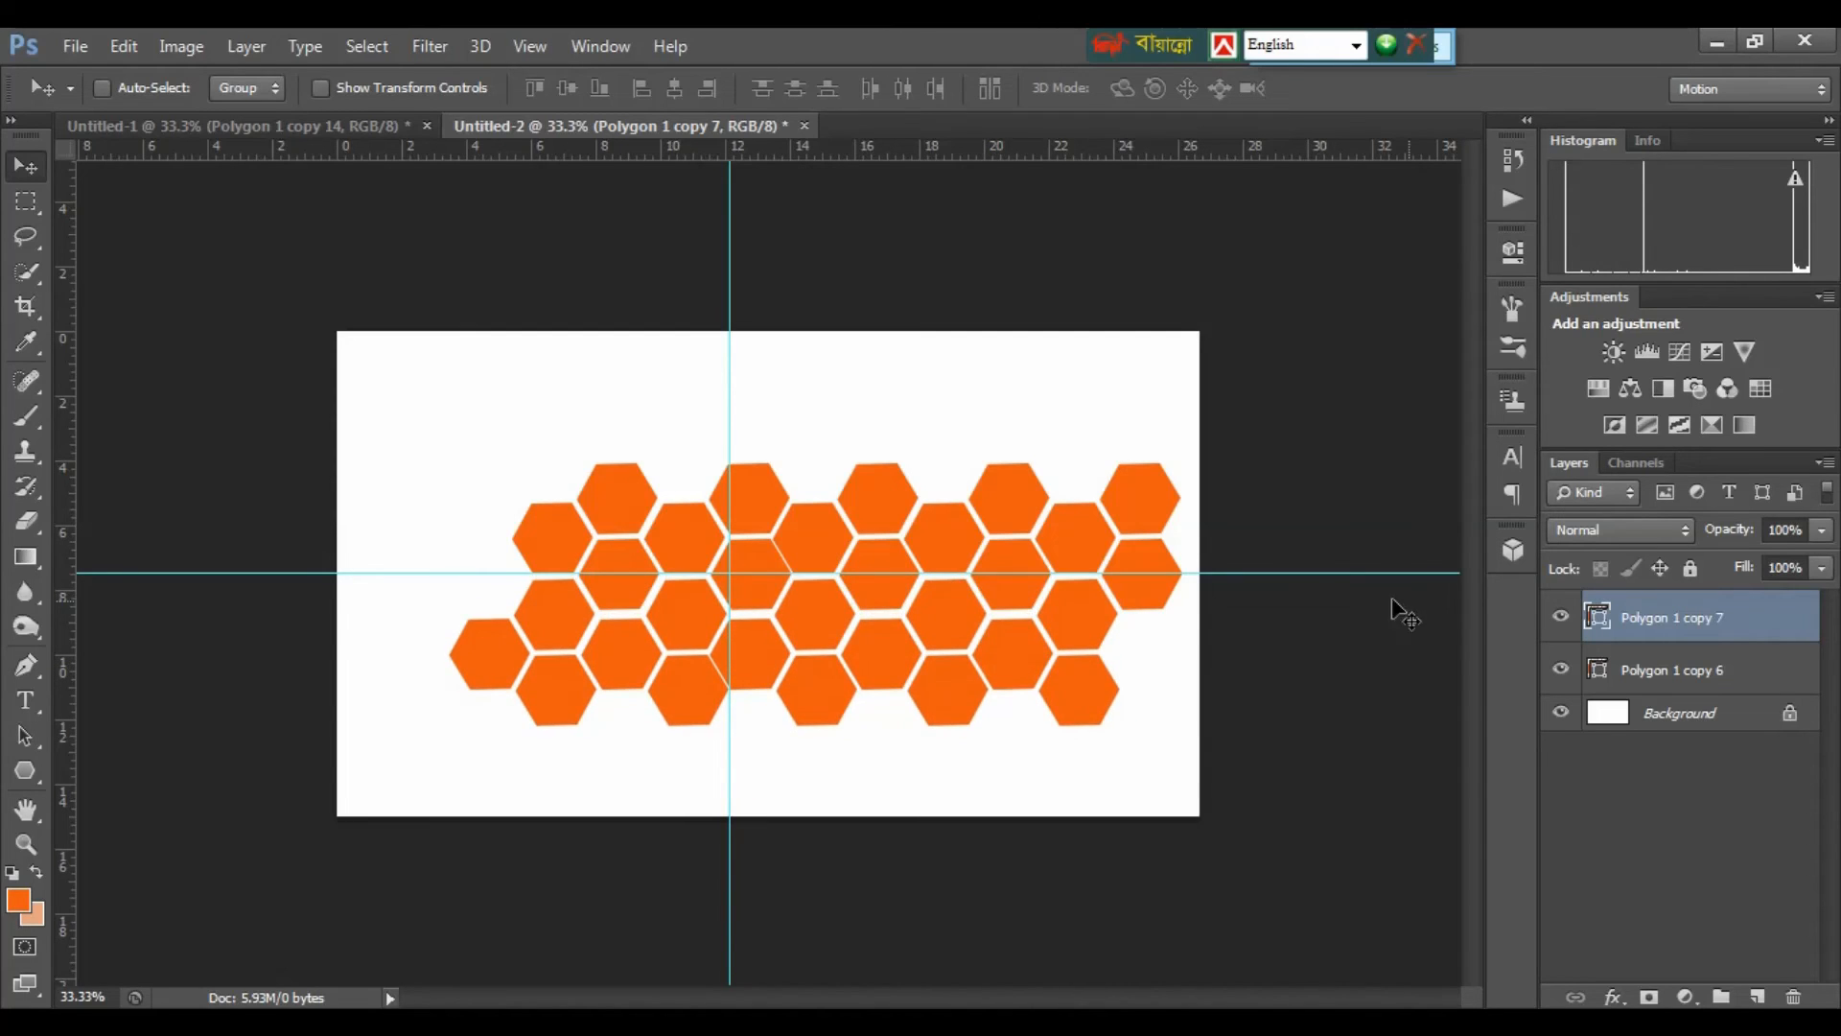
# Copy the hexagon row below and above the existing rows, and copy the uppermost row leftward past the canvas's left edge.
pyautogui.moveTo(1047, 614); pyautogui.dragTo(995, 368)
pyautogui.moveTo(912, 409); pyautogui.dragTo(455, 408)
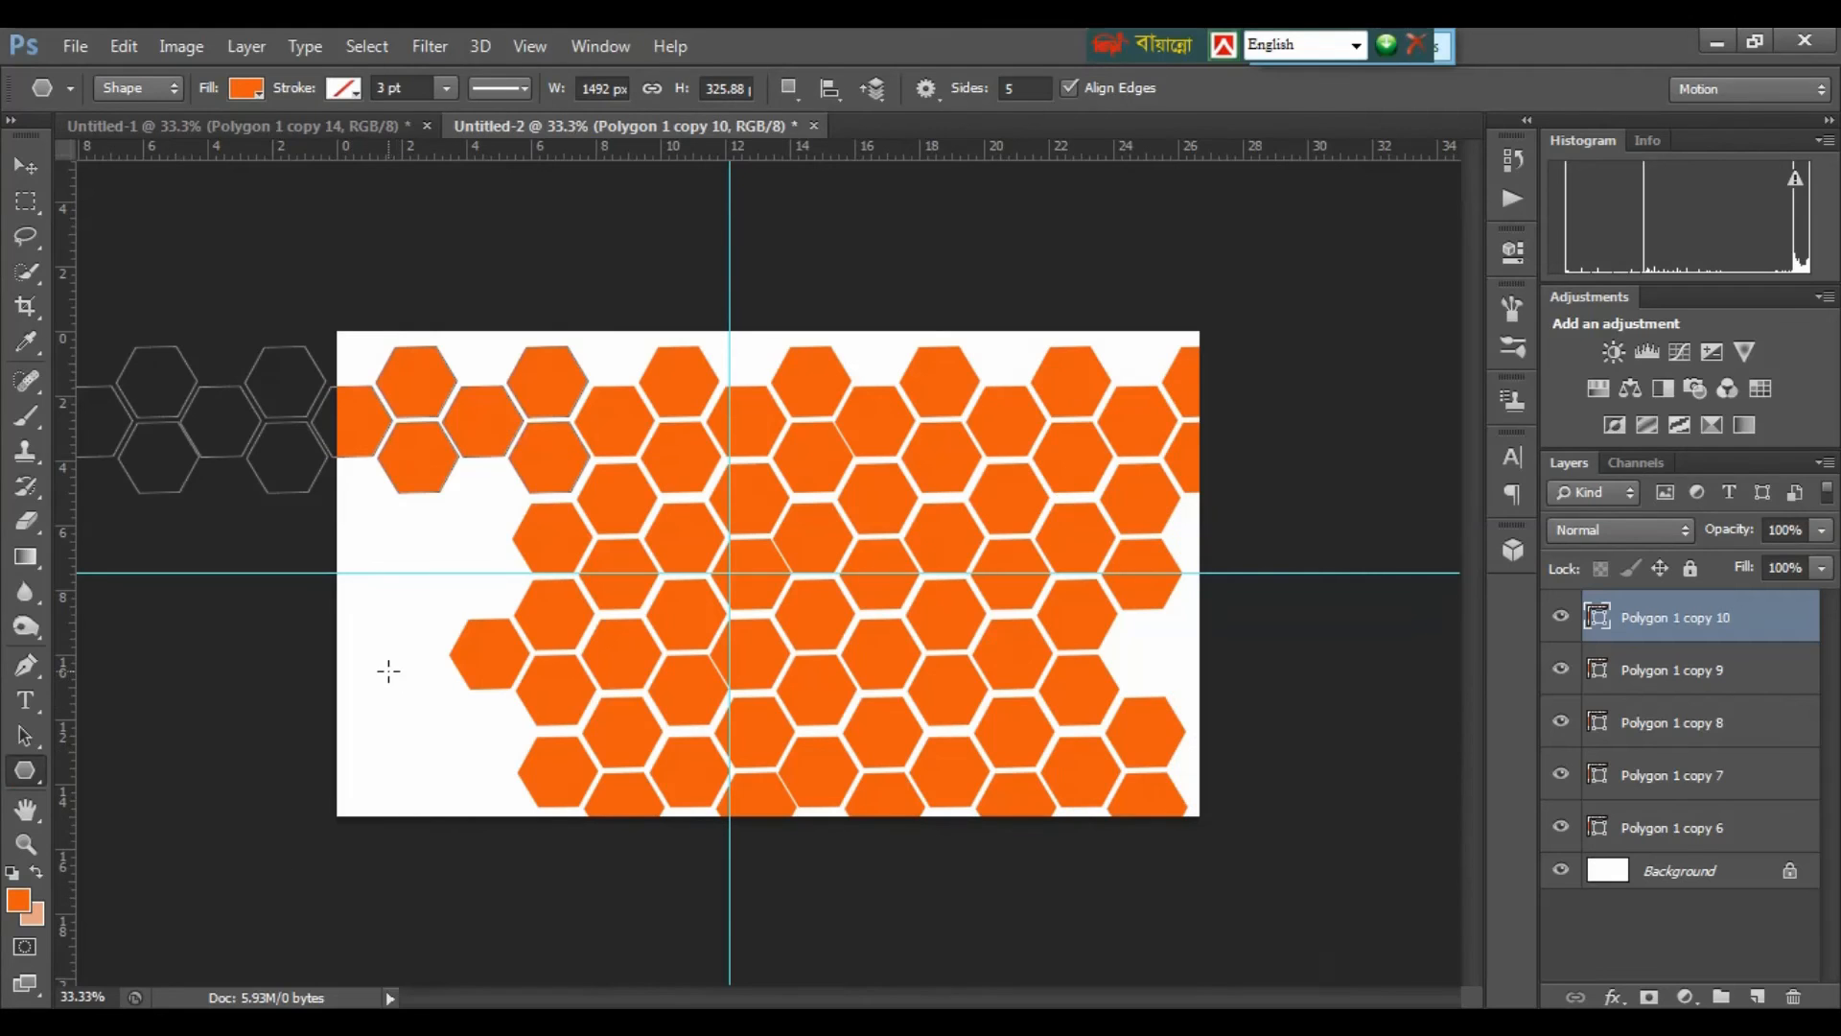
# Draw a five-sided polygon about 159 x 156 px in the blank area at the canvas's left side.
pyautogui.hotkey('ctrl', '+')
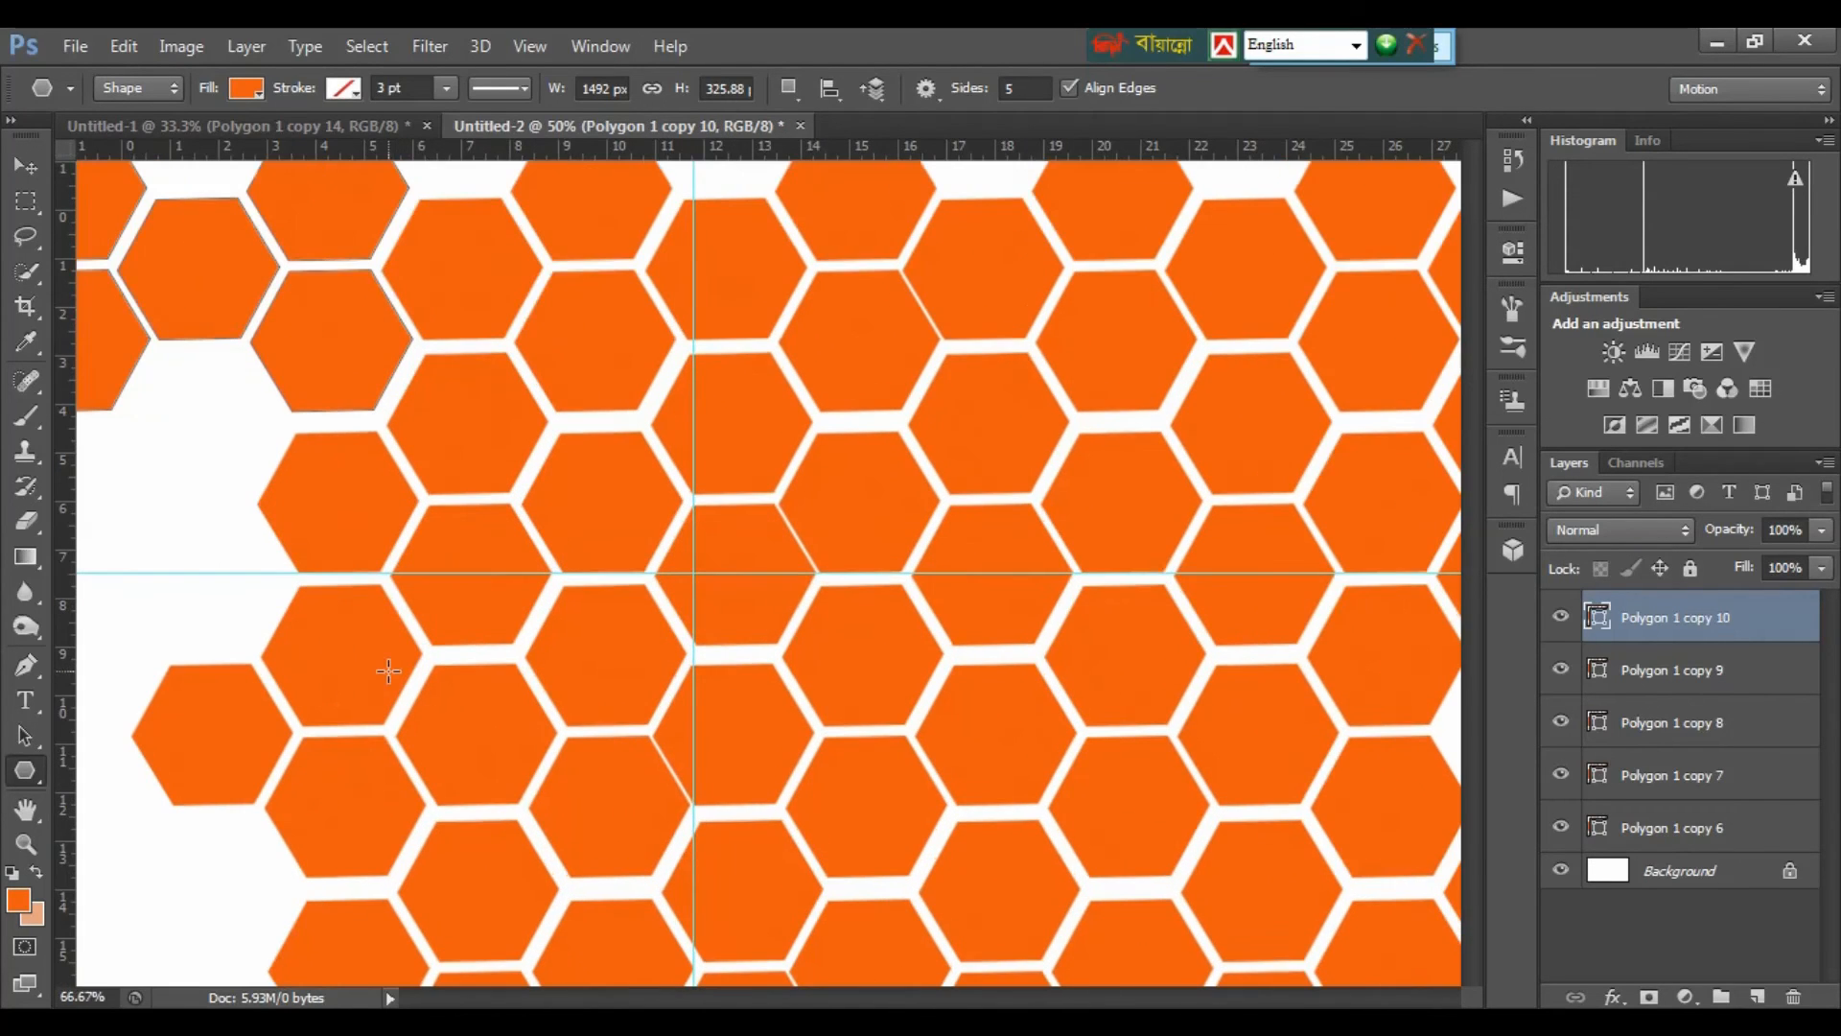
pyautogui.moveTo(302, 649); pyautogui.dragTo(709, 571)
pyautogui.moveTo(402, 563); pyautogui.dragTo(453, 623)
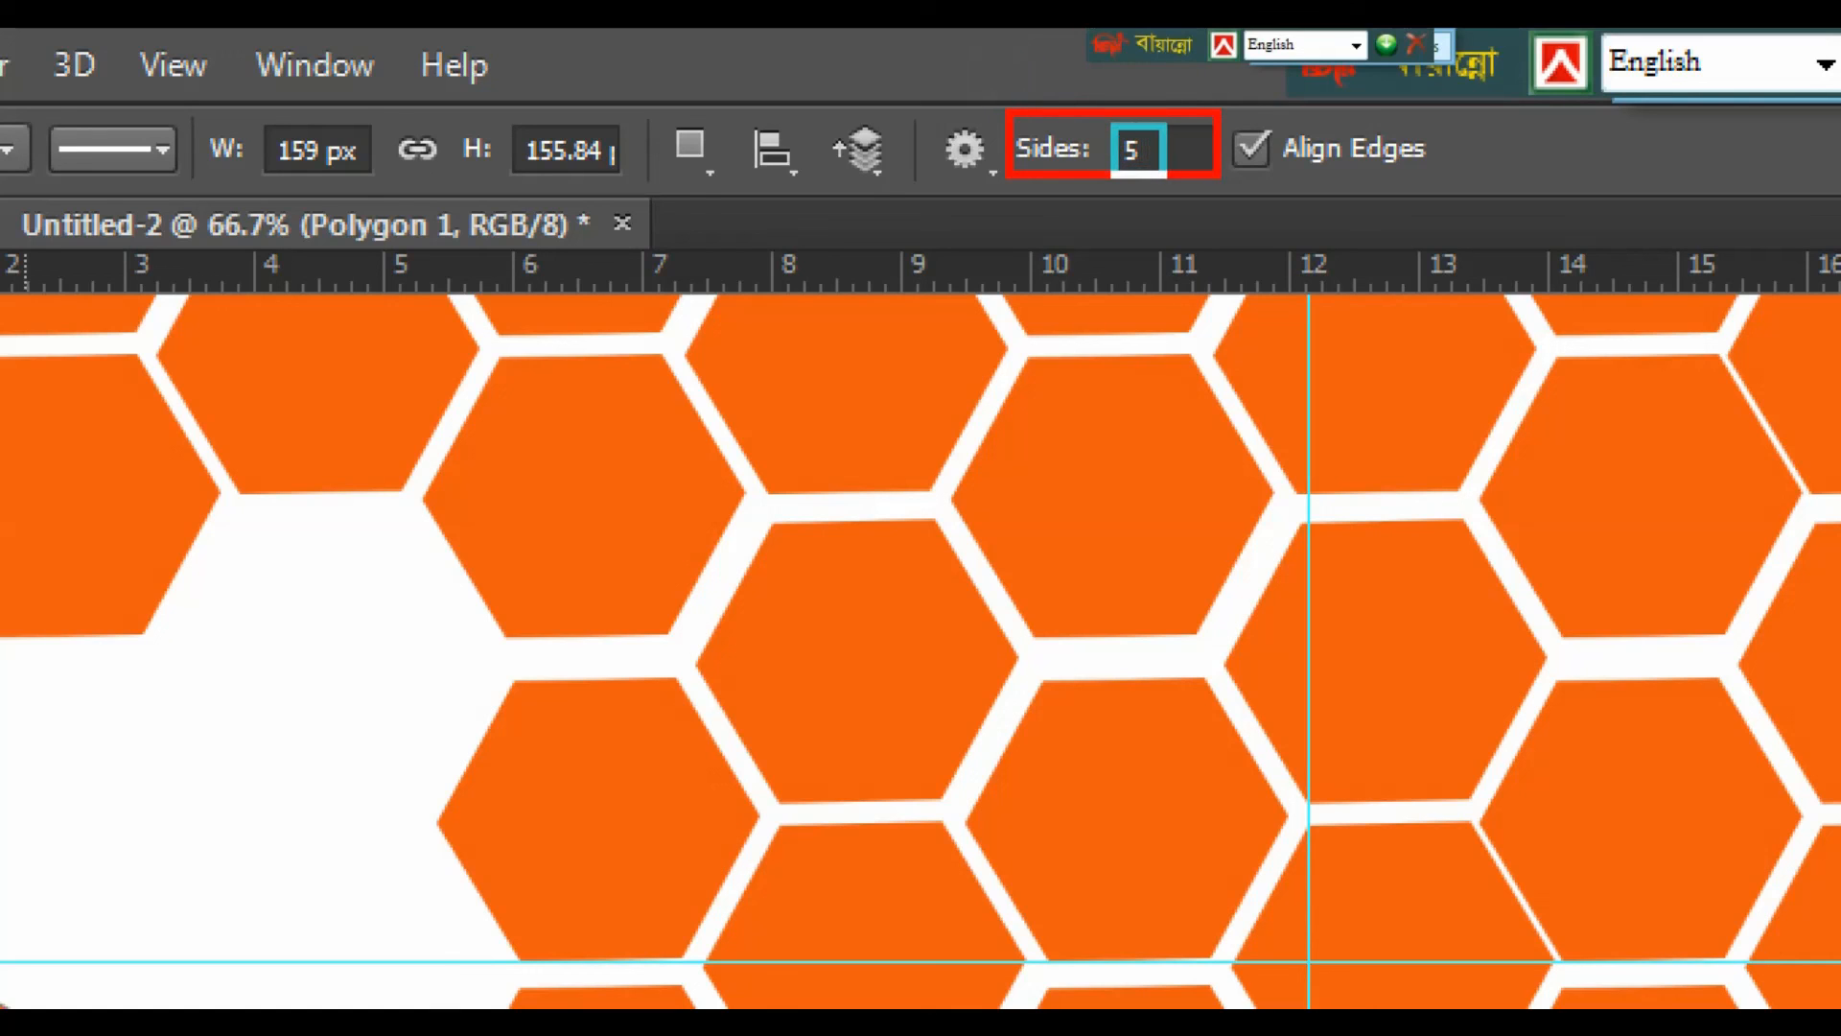
pyautogui.moveTo(3, 311)
pyautogui.mouseDown()
pyautogui.moveTo(349, 628)
pyautogui.moveTo(371, 682)
pyautogui.mouseUp()
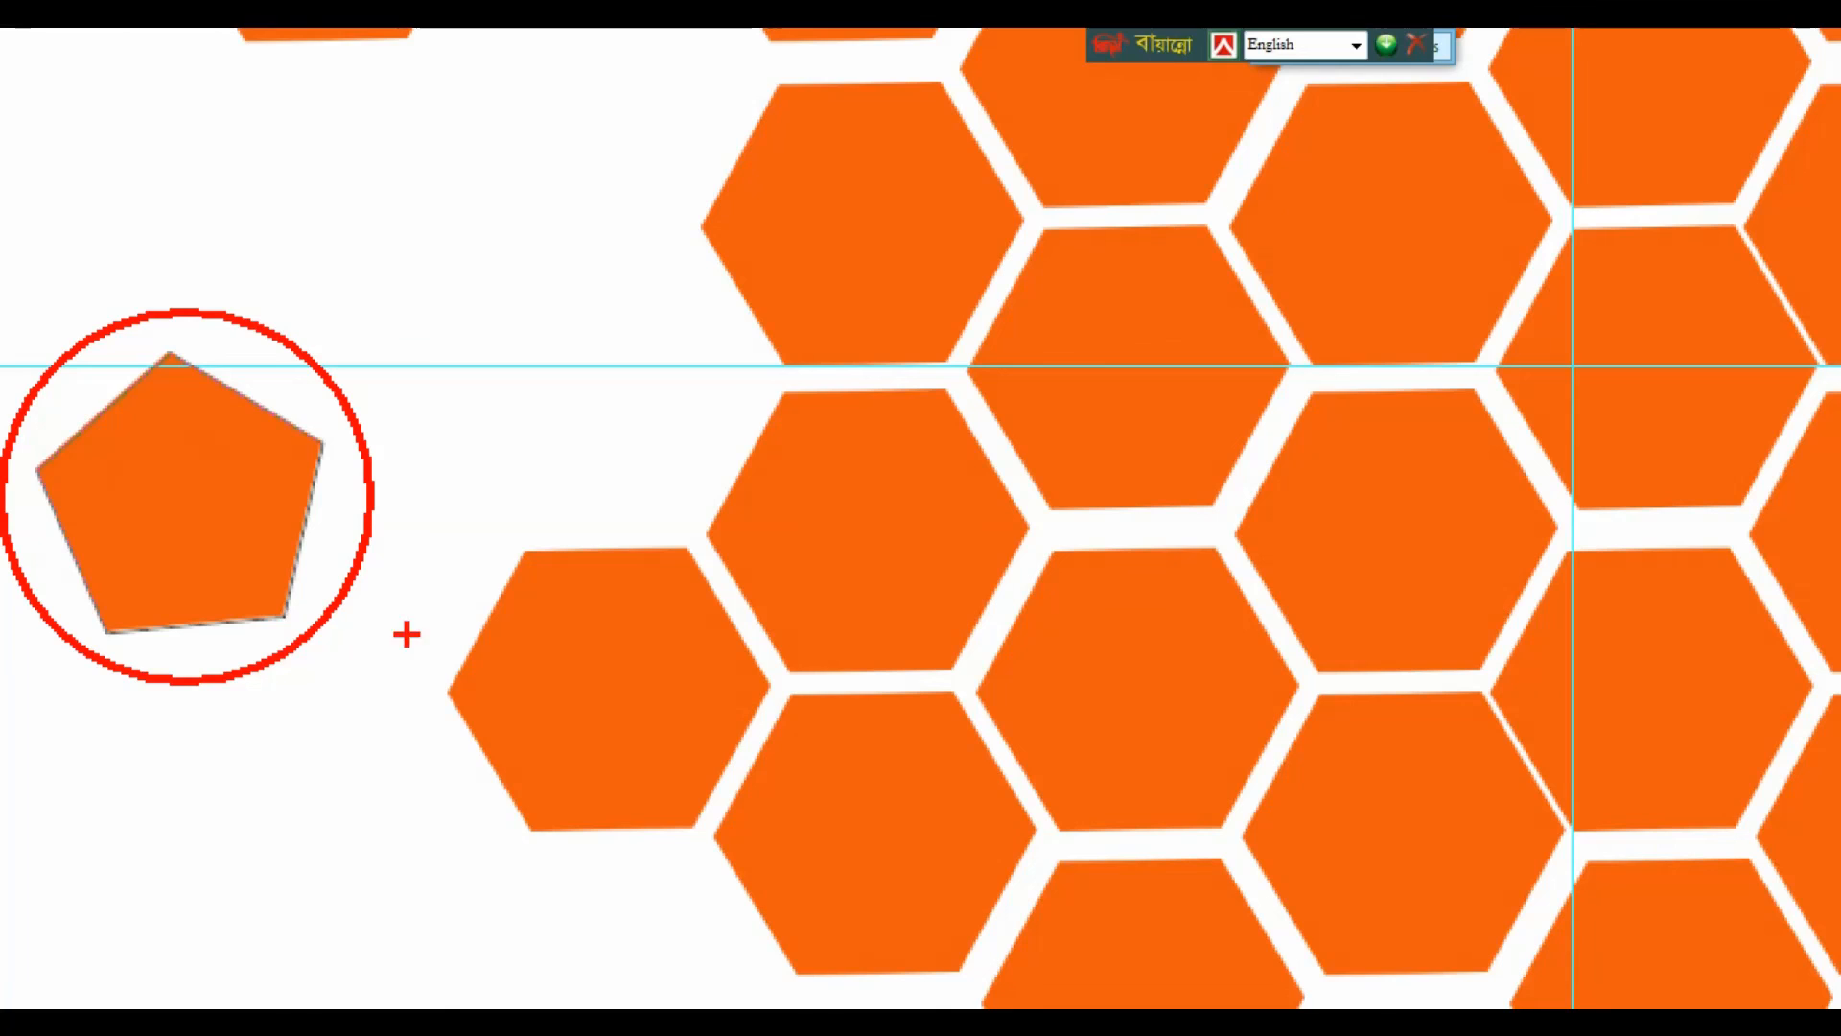
pyautogui.moveTo(698, 373)
pyautogui.mouseDown()
pyautogui.moveTo(974, 584)
pyautogui.moveTo(1045, 706)
pyautogui.mouseUp()
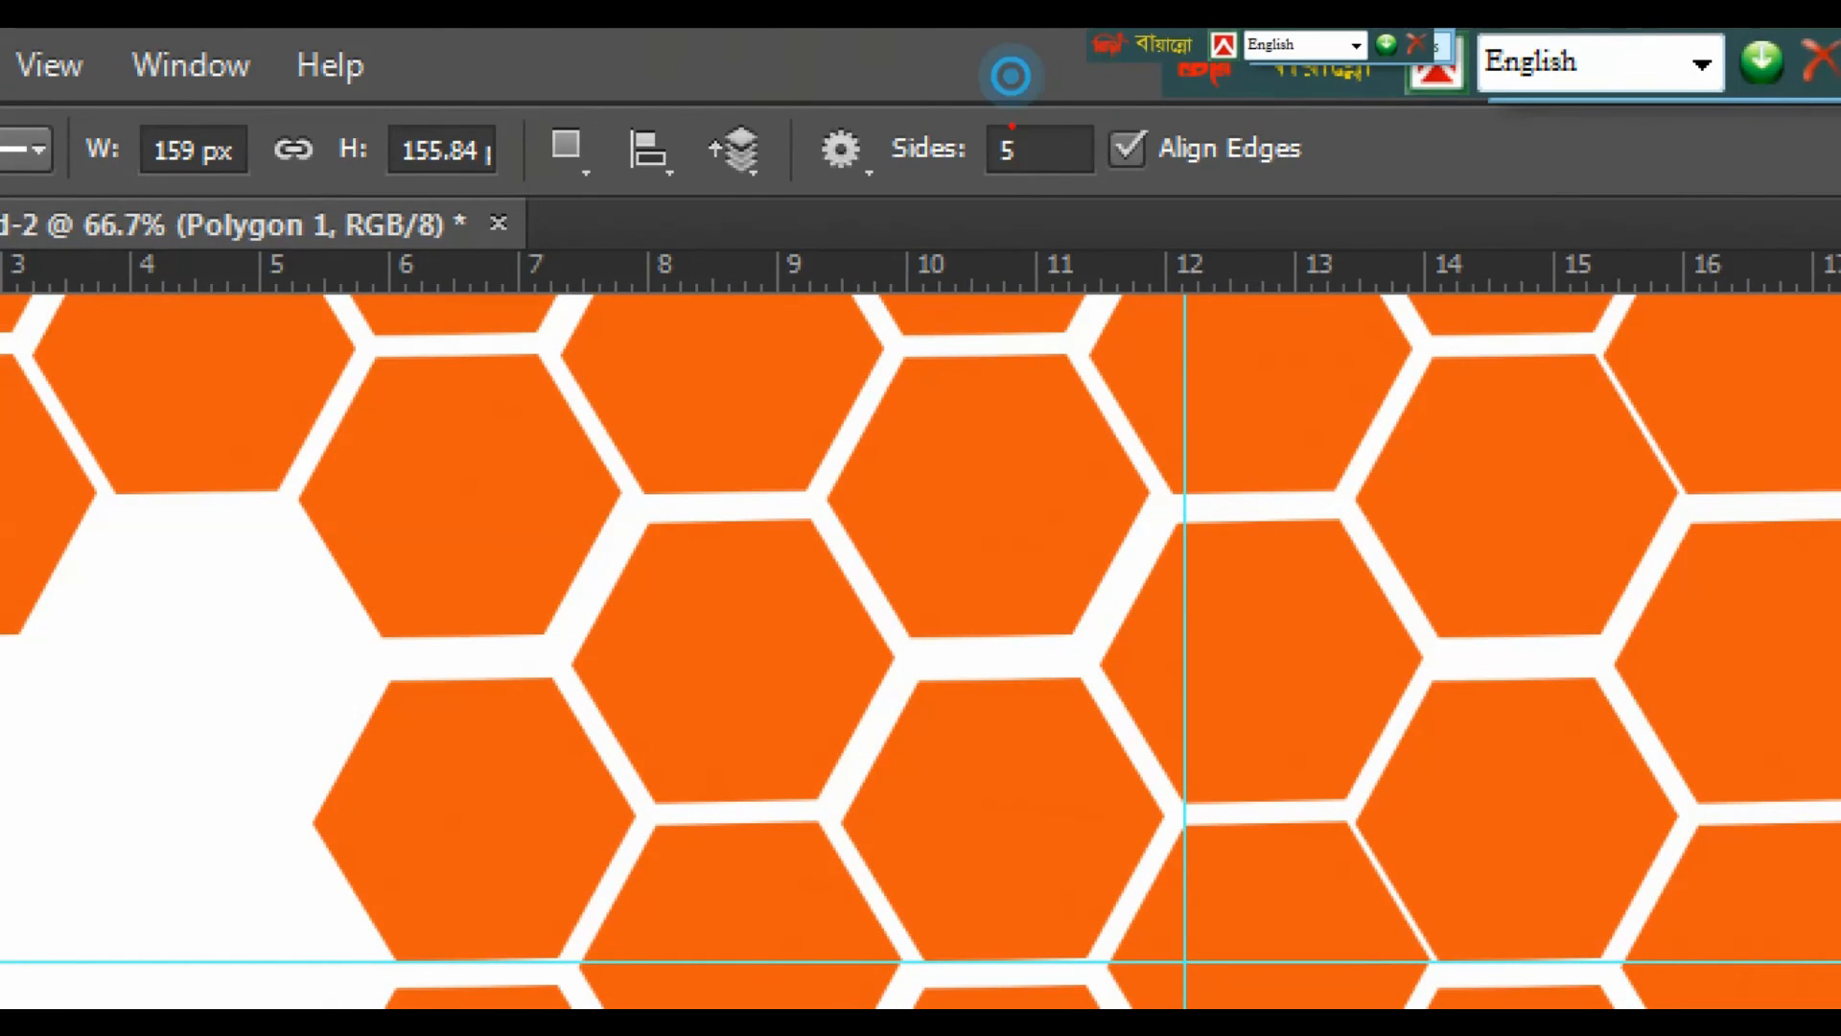
pyautogui.moveTo(986, 116); pyautogui.dragTo(1053, 191)
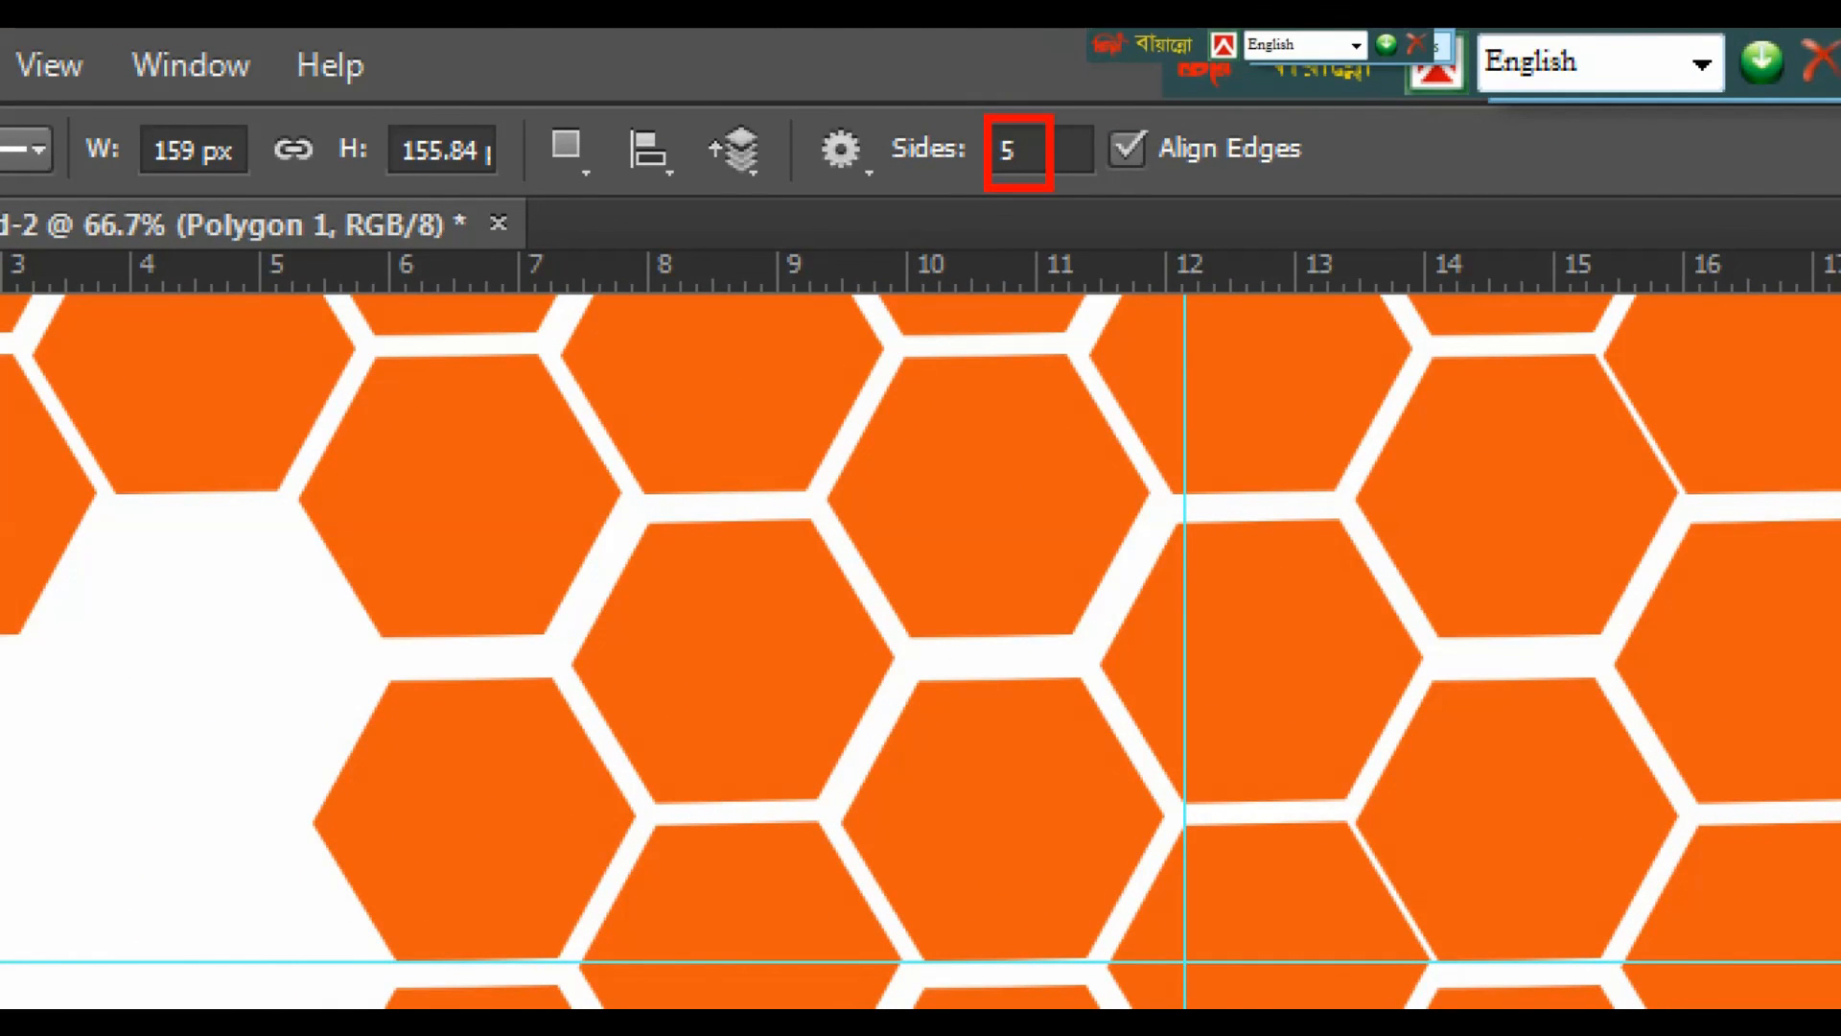